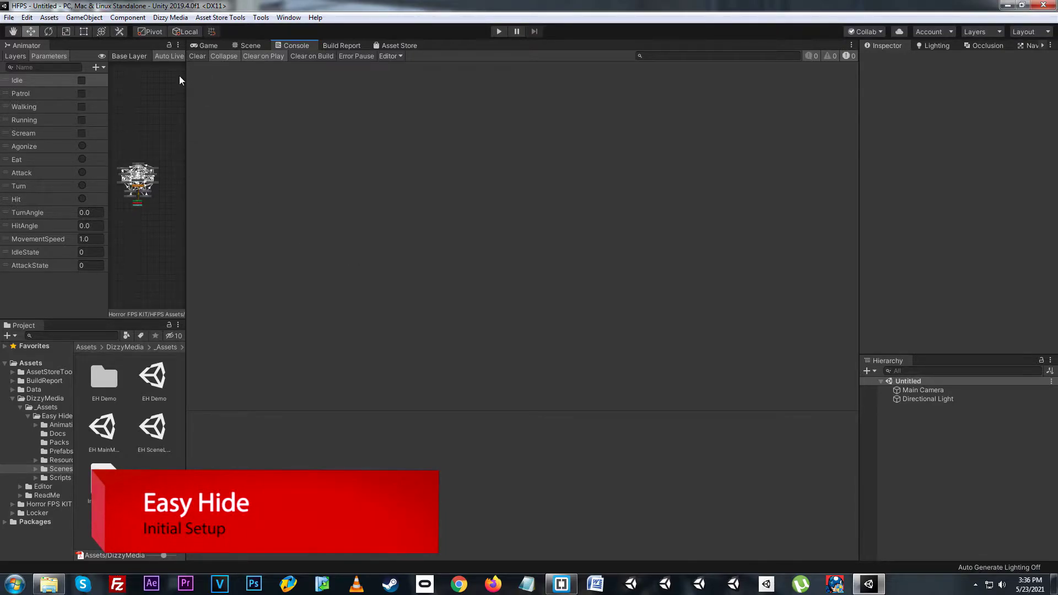
Open the Easy Hide v0.3.1 welcome window, locate its documentation in Docs, and view the Setup instructions.
{"action": "left_click", "coordinate": [170, 18]}
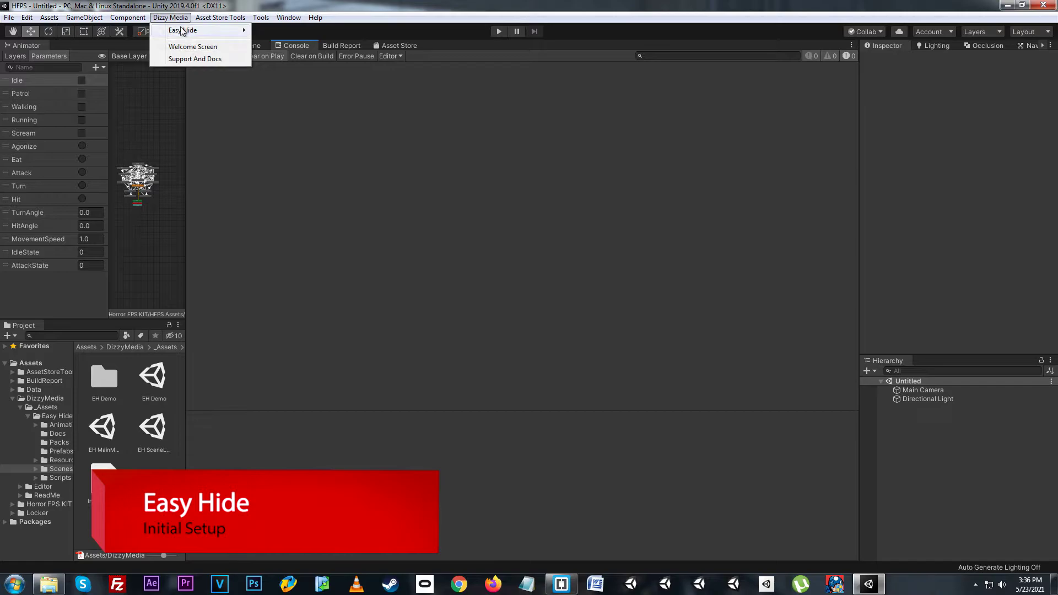
{"action": "mouse_move", "coordinate": [181, 29]}
{"action": "left_click", "coordinate": [286, 59]}
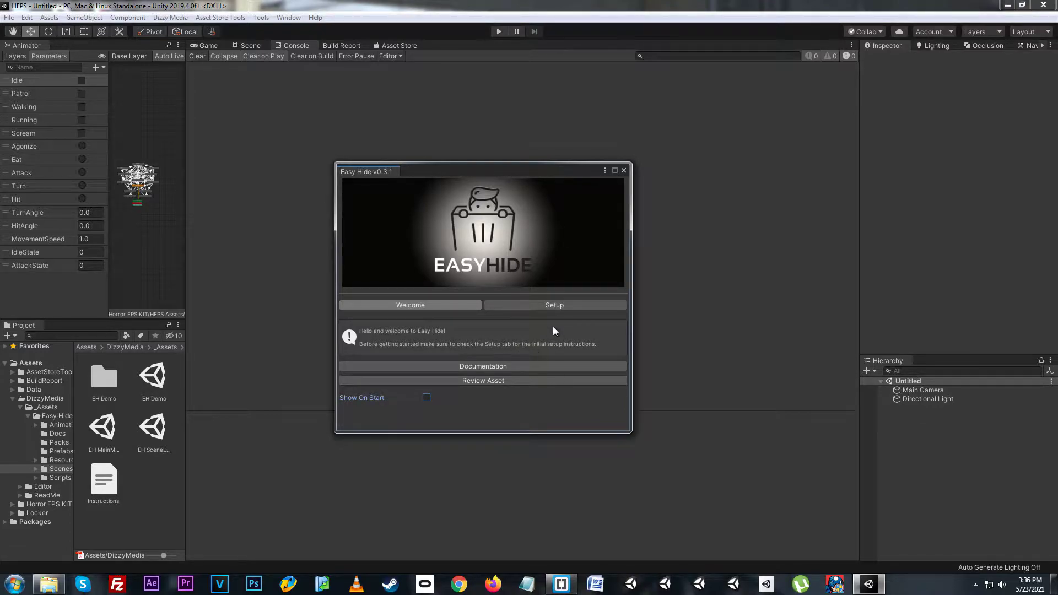
{"action": "left_click", "coordinate": [494, 367]}
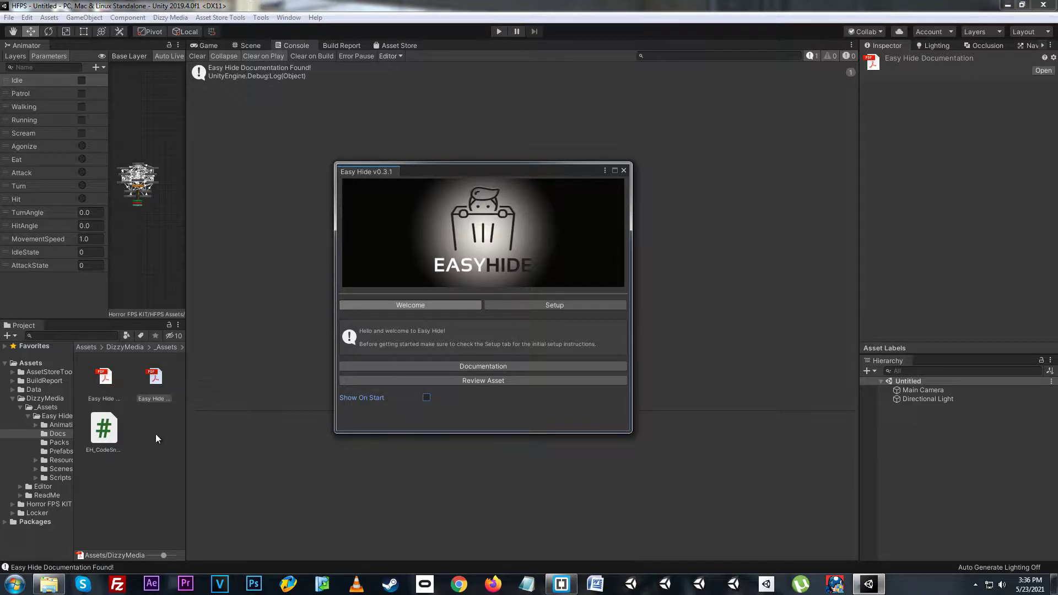
{"action": "left_click", "coordinate": [535, 307]}
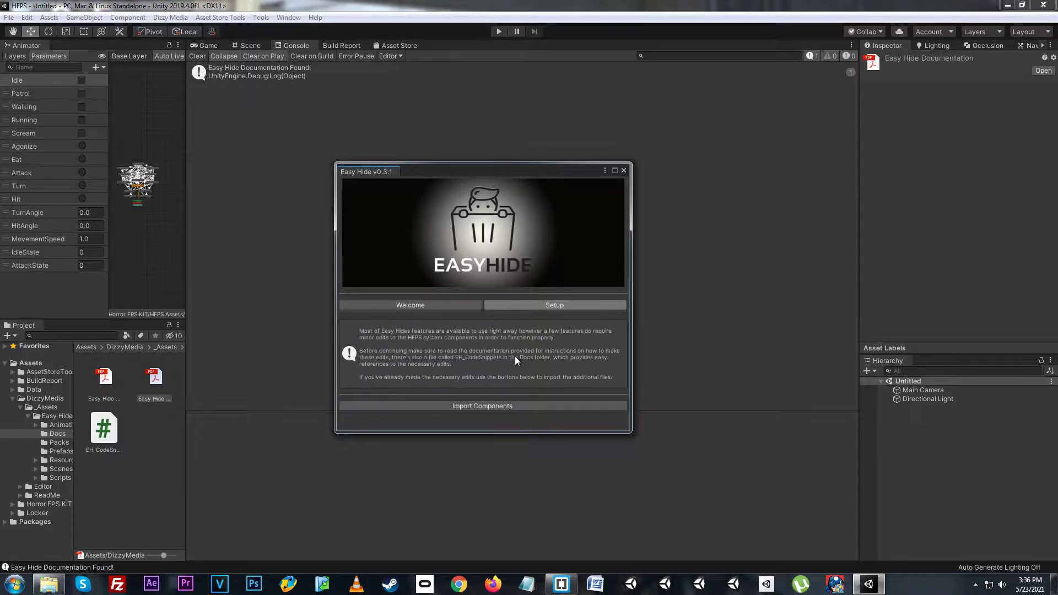
Read the HideHand edits in EH_CodeSnippets.cs in Brackets, then minimize Brackets back to Unity.
{"action": "left_click", "coordinate": [491, 406]}
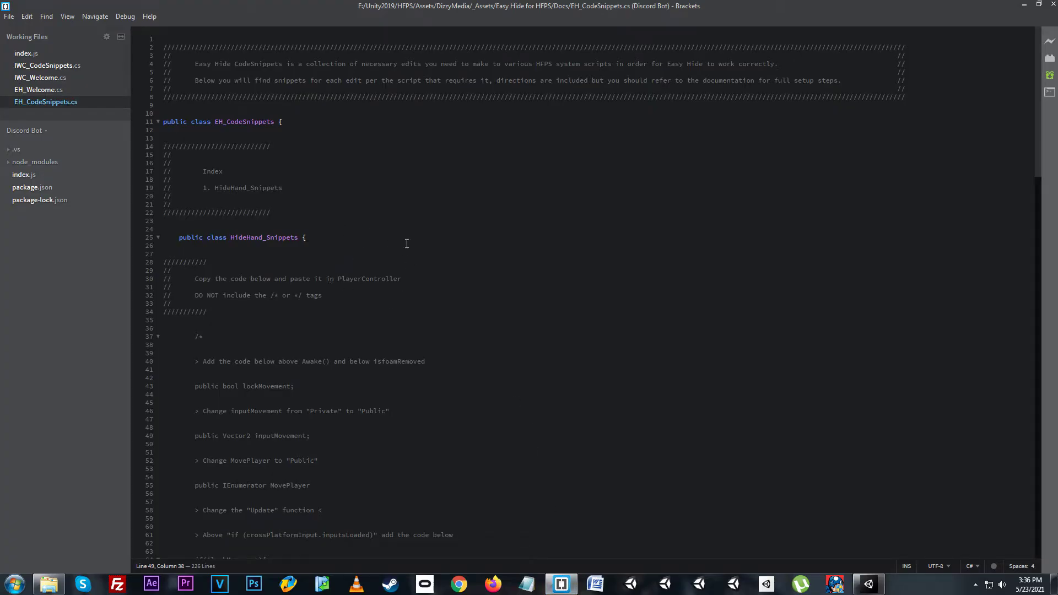
{"action": "left_click", "coordinate": [561, 582]}
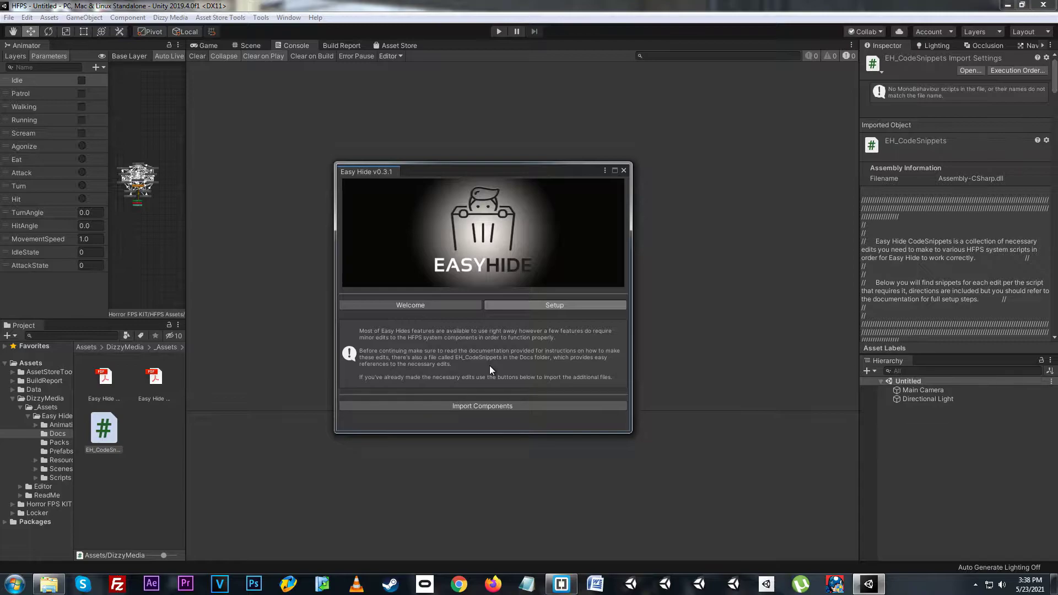
Import HideHand.cs, HideHand_Editor.cs and EH_Menu.cs from the EH_wEdits package, then close the Easy Hide window.
{"action": "left_click", "coordinate": [483, 405]}
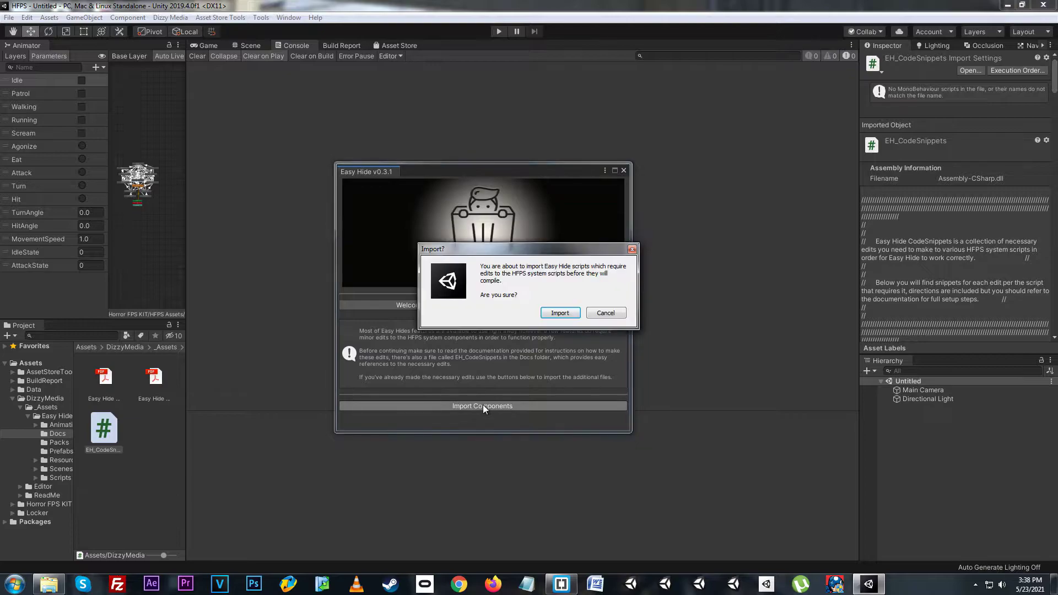
{"action": "left_click", "coordinate": [552, 312]}
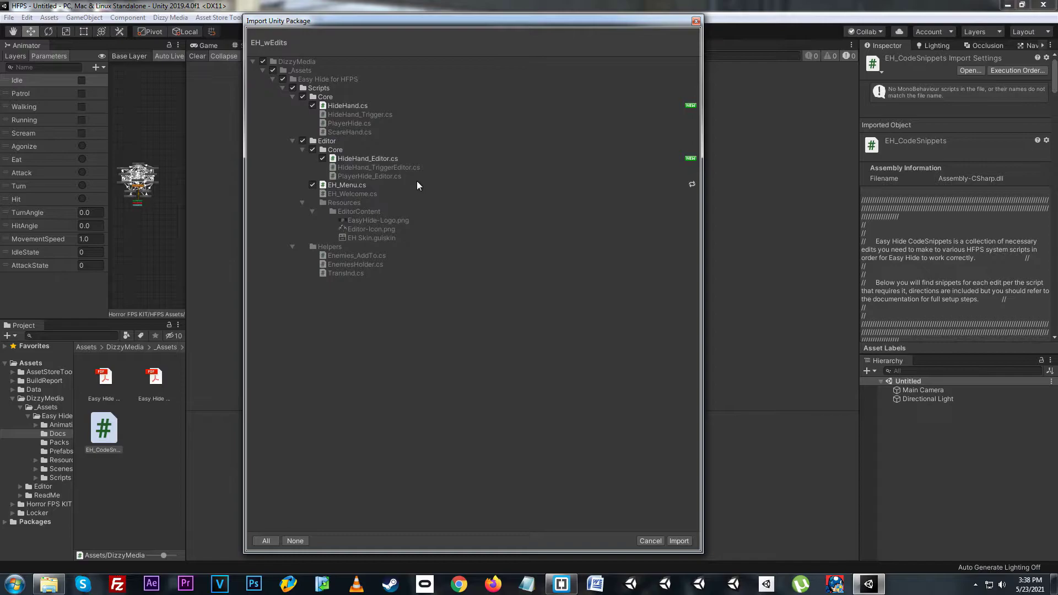
{"action": "left_click", "coordinate": [679, 540]}
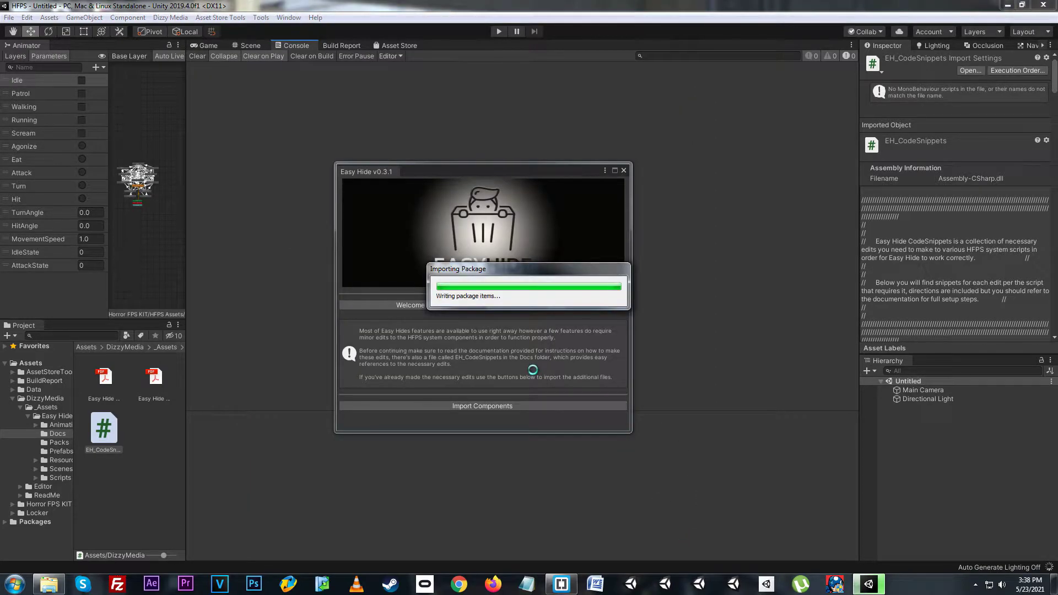
{"action": "left_click", "coordinate": [624, 171]}
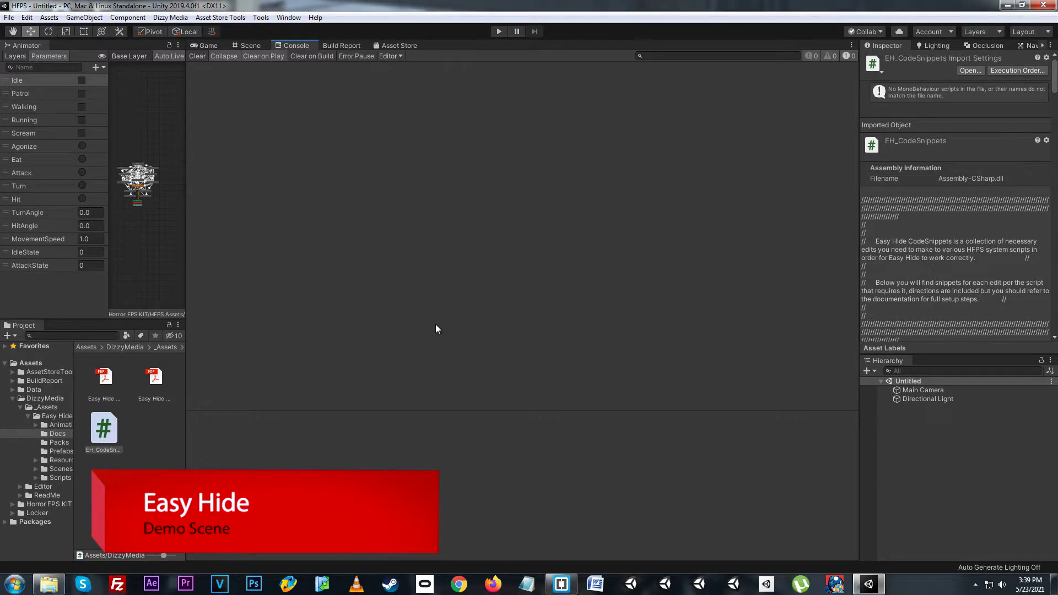
Load the EH Demo scene from the Scenes folder and show it in the Scene view.
{"action": "left_click", "coordinate": [58, 469]}
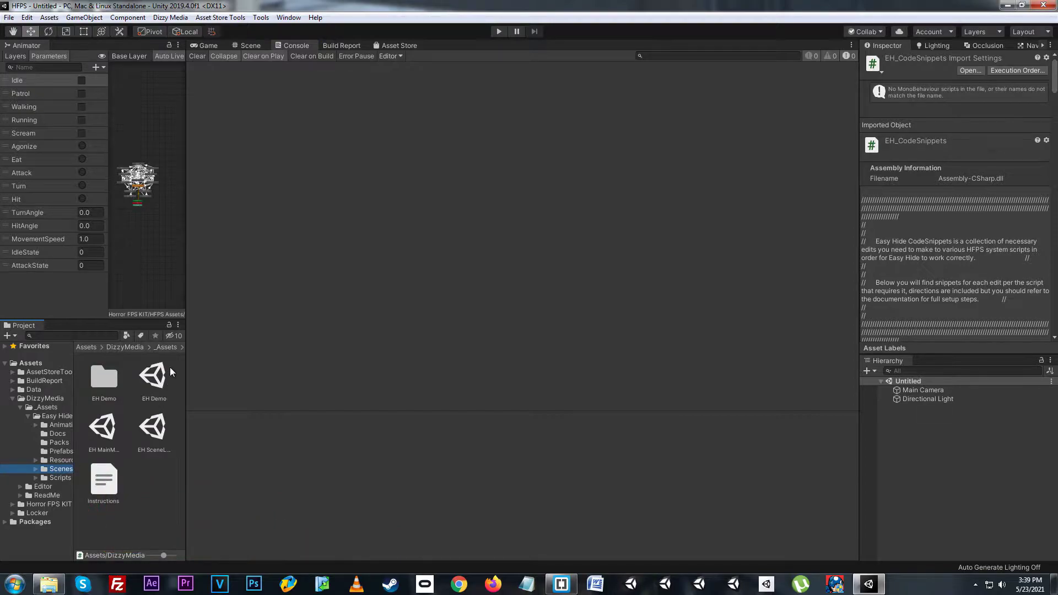
{"action": "left_click", "coordinate": [152, 377]}
{"action": "double_click", "coordinate": [152, 377]}
{"action": "left_click", "coordinate": [262, 45]}
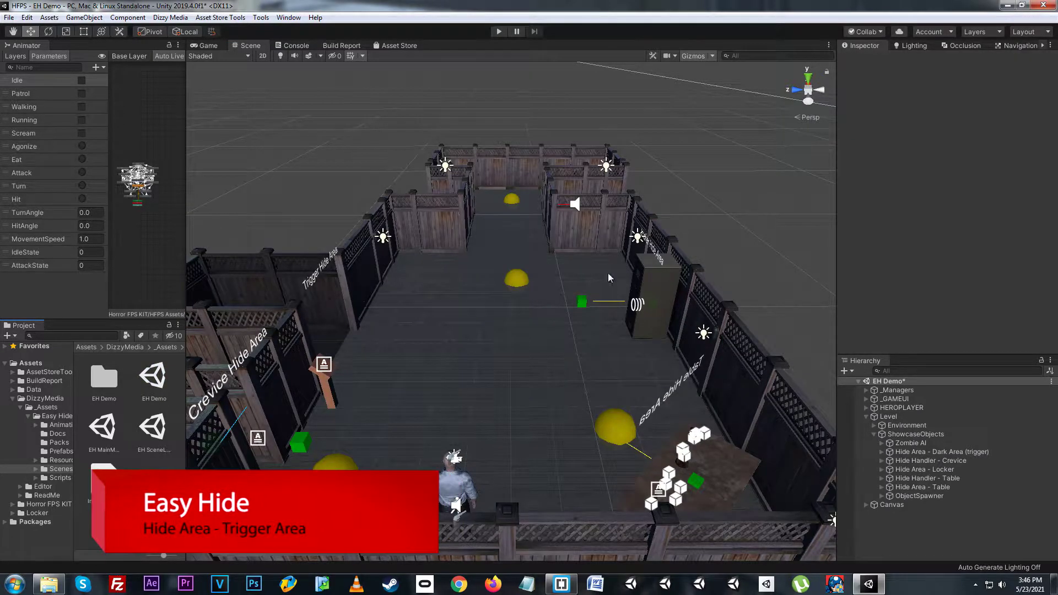
Inspect the Dark Area Trigger's Box Collider and Hide Handler Trigger options, then find EnemiesHolder under _Managers.
{"action": "left_click", "coordinate": [925, 452]}
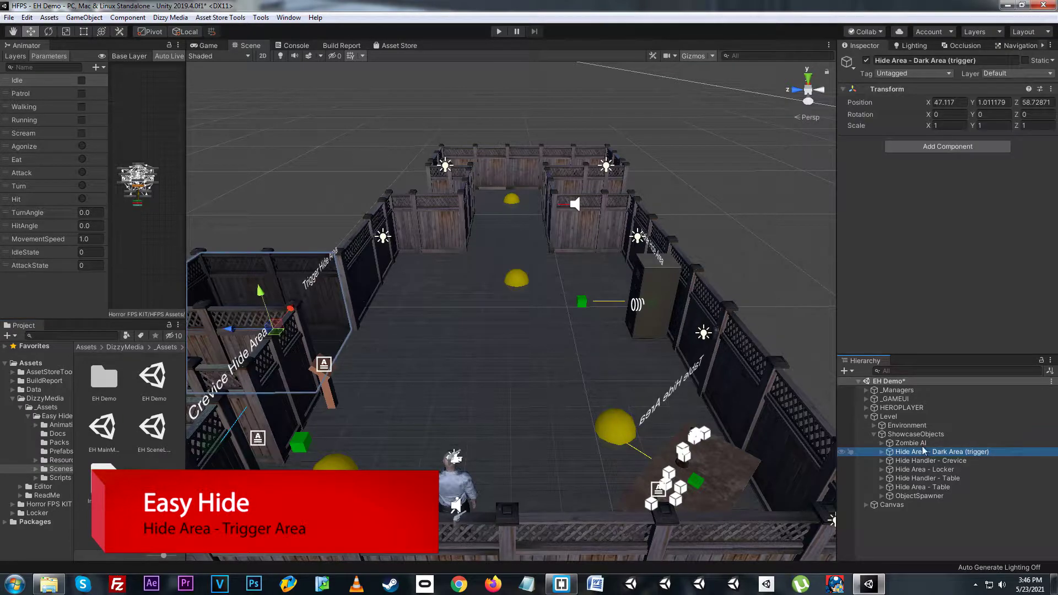
{"action": "left_click", "coordinate": [882, 452]}
{"action": "left_click", "coordinate": [914, 461]}
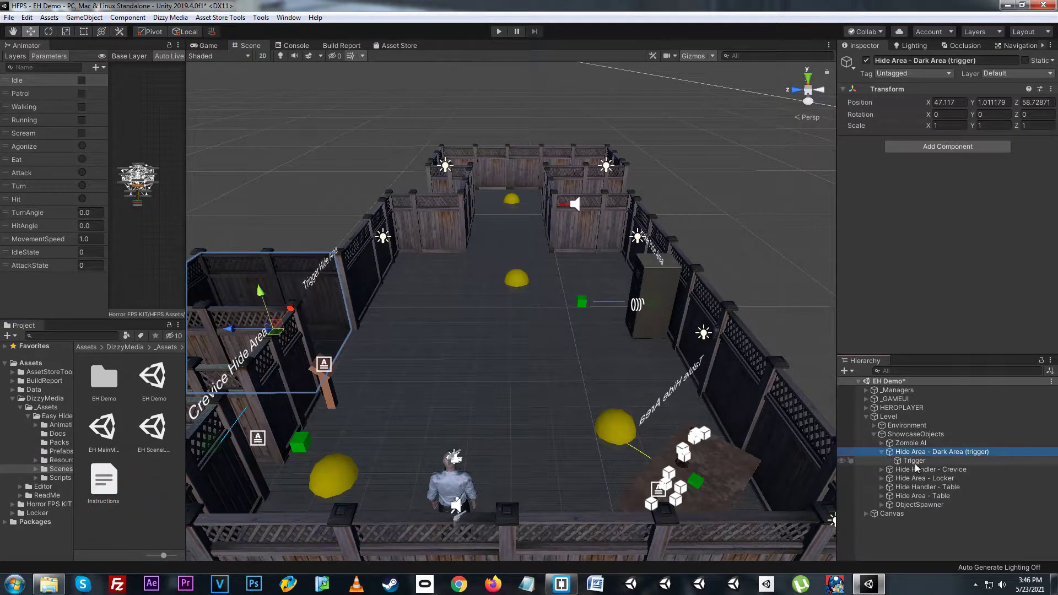
{"action": "left_click", "coordinate": [887, 166]}
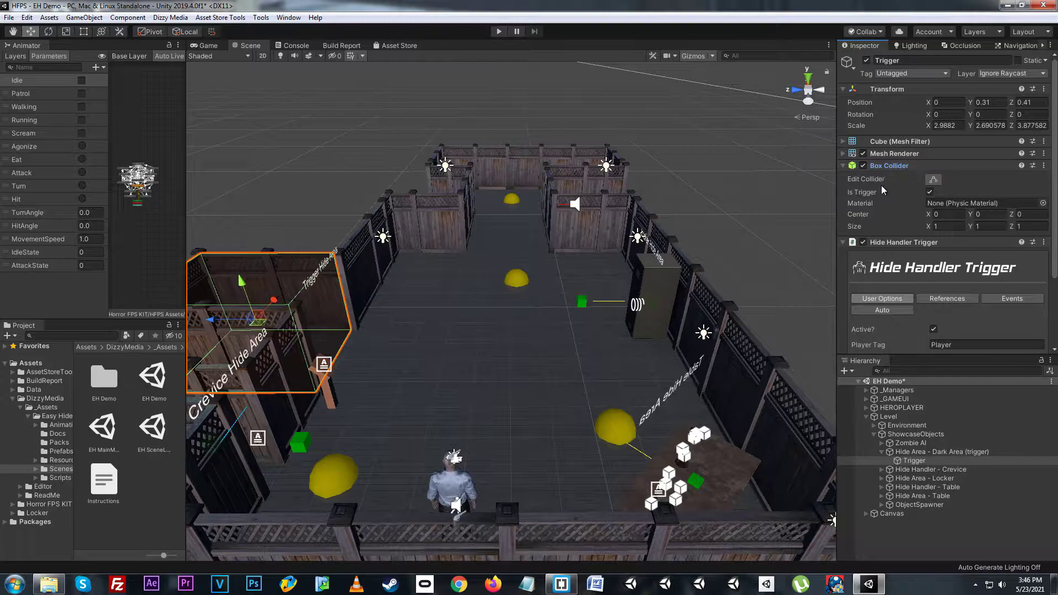
{"action": "left_click", "coordinate": [890, 165]}
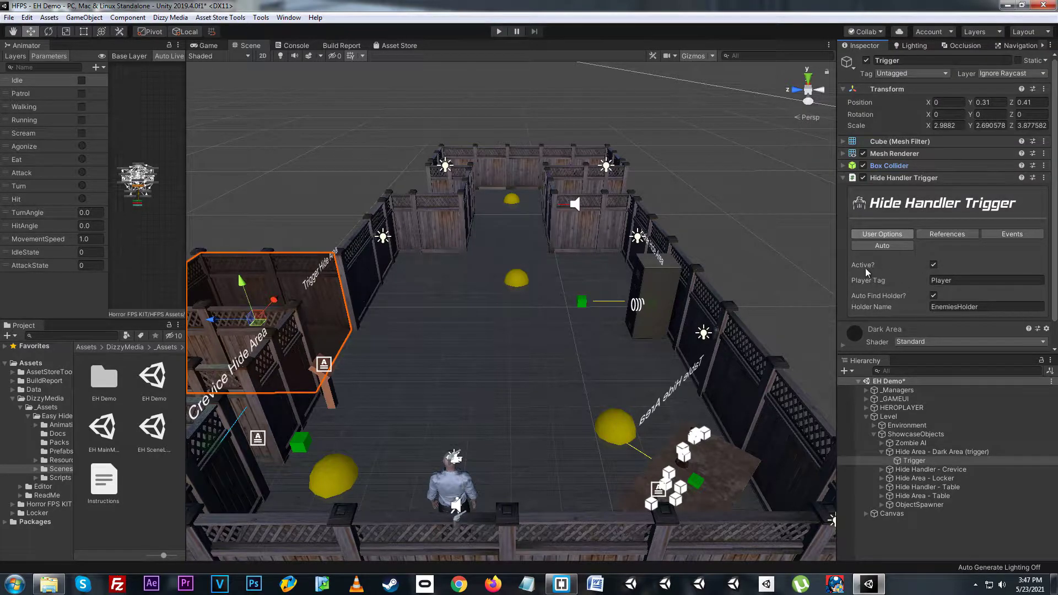
{"action": "left_click", "coordinate": [933, 264]}
{"action": "left_click", "coordinate": [866, 390]}
{"action": "left_click", "coordinate": [906, 399]}
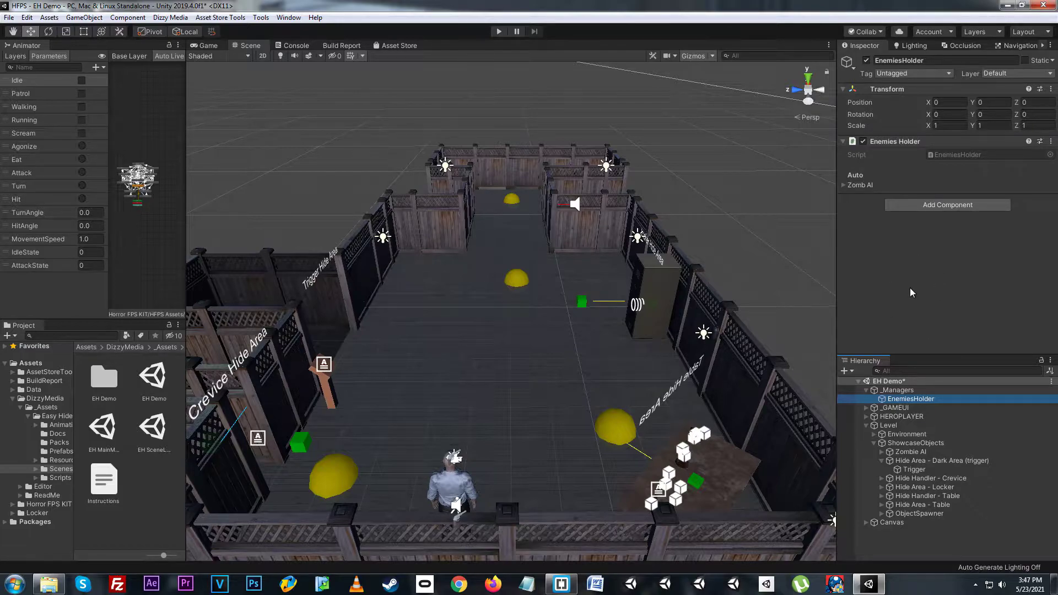
Review the Dark Area Trigger's References, On Enter/On Stay/On Exit events and Auto settings.
{"action": "left_click", "coordinate": [922, 462]}
{"action": "left_click", "coordinate": [923, 468]}
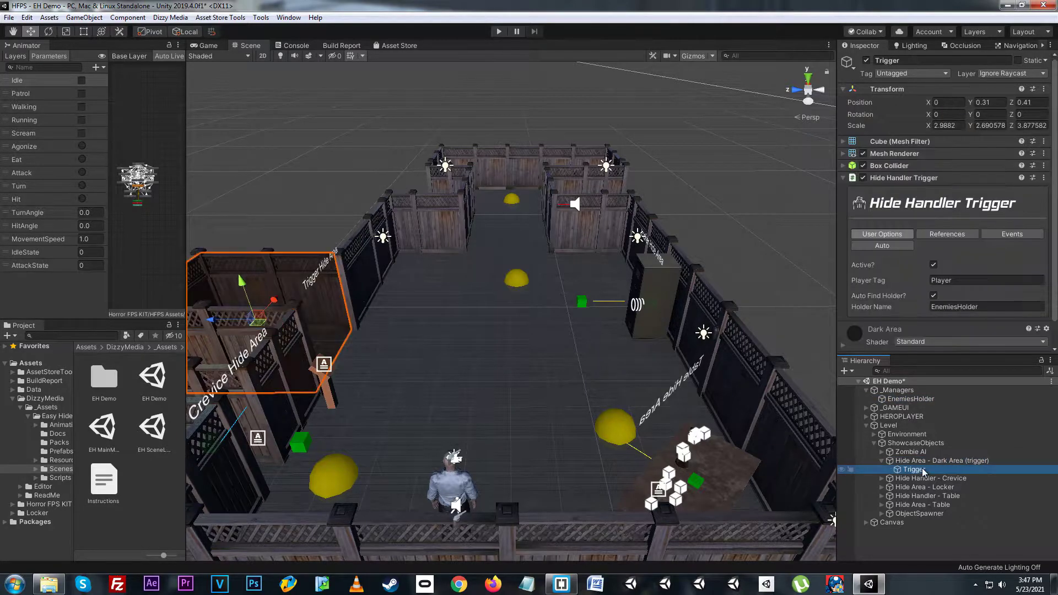
{"action": "left_click", "coordinate": [934, 236]}
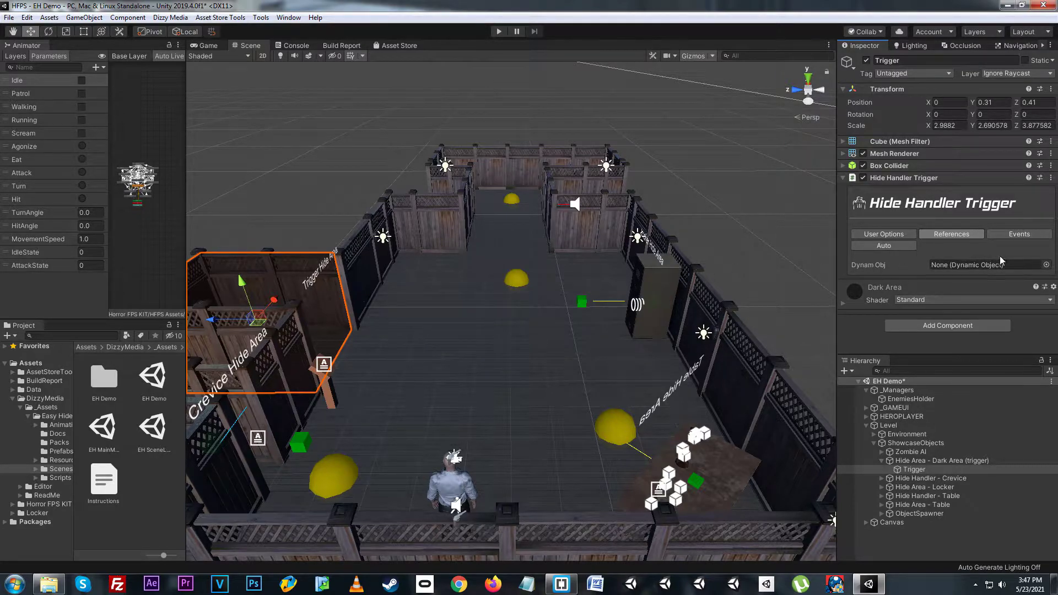
{"action": "left_click", "coordinate": [1006, 235]}
{"action": "left_click", "coordinate": [847, 265]}
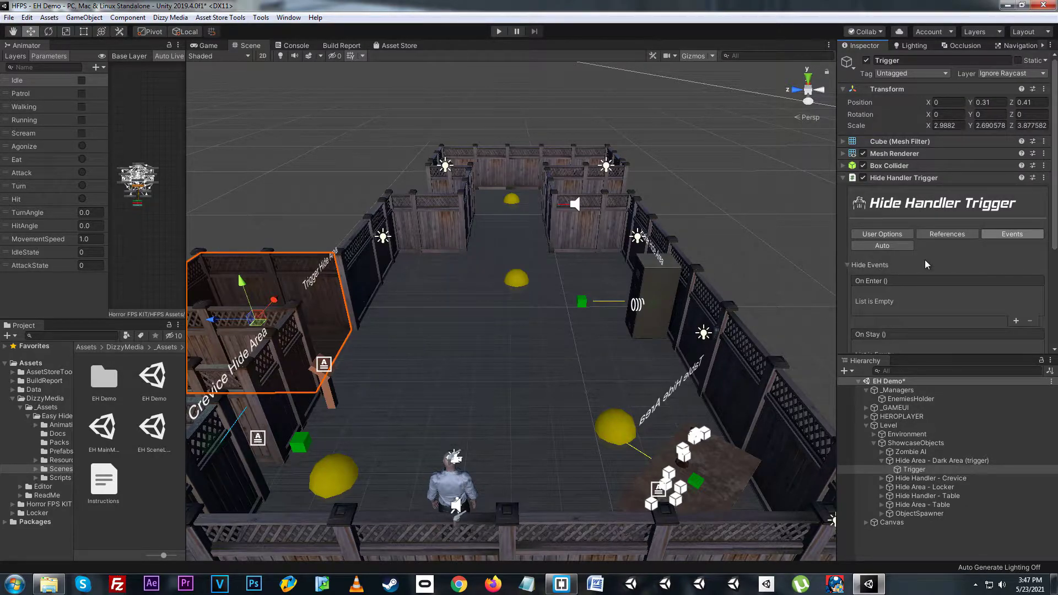
{"action": "scroll", "coordinate": [924, 259], "scroll_direction": "down", "scroll_amount": 5}
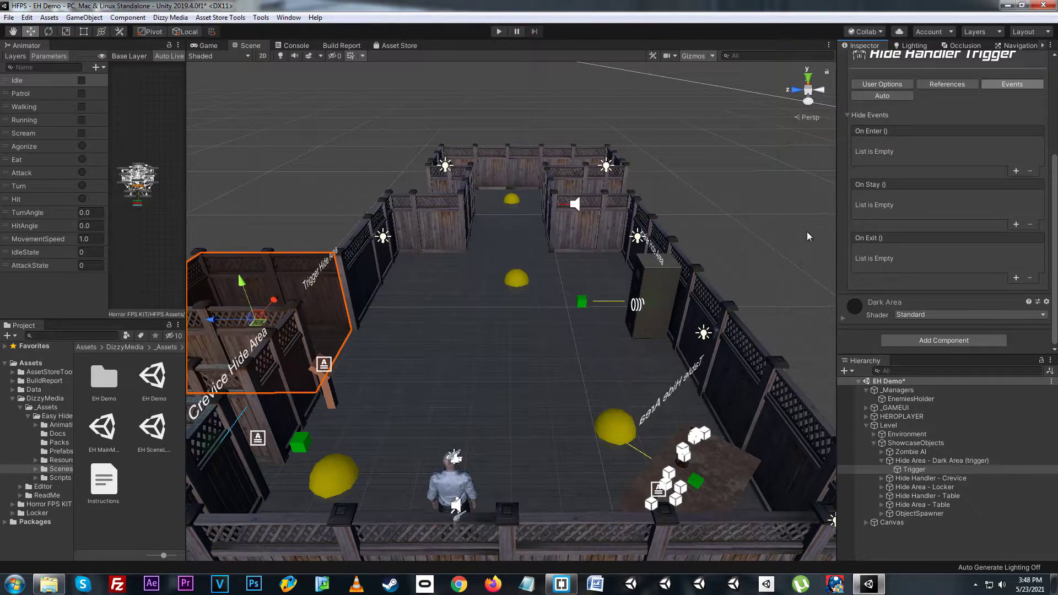
{"action": "scroll", "coordinate": [846, 117], "scroll_direction": "up", "scroll_amount": 5}
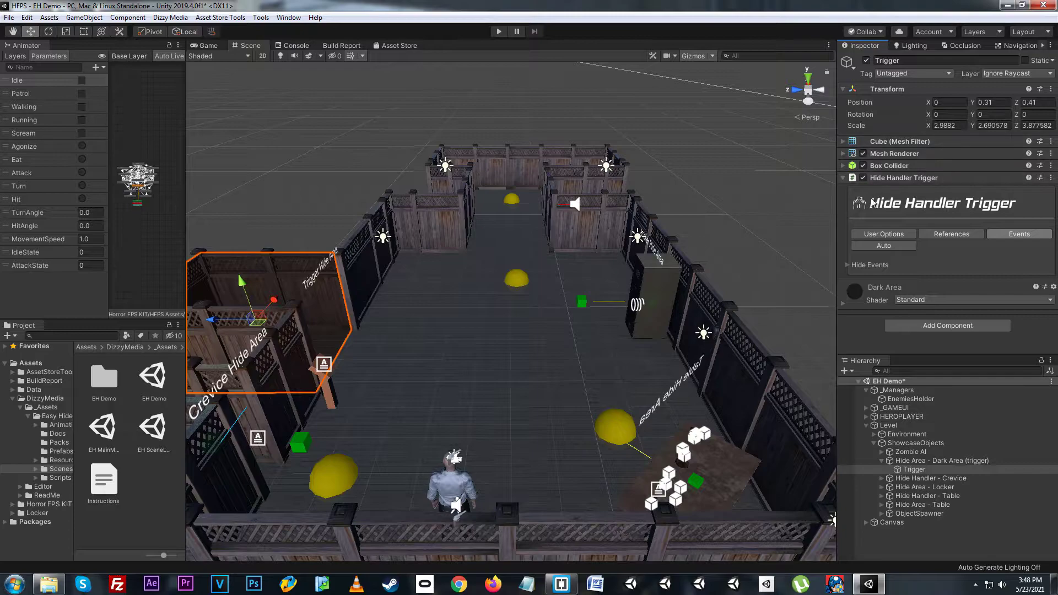
{"action": "left_click", "coordinate": [880, 245]}
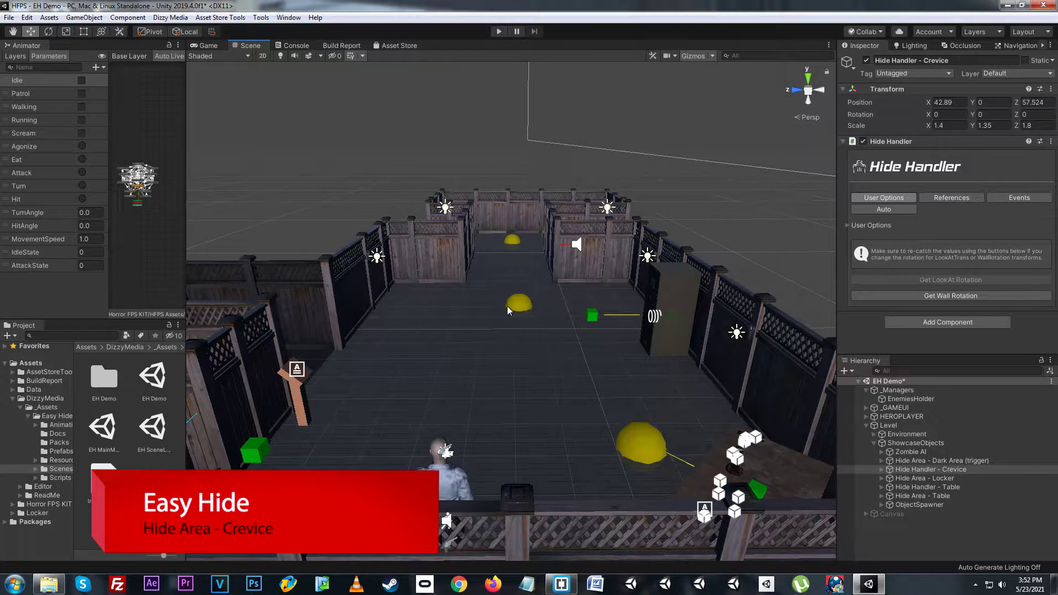
Orbit and pan the Scene view to face the crevice corridor between the fences head-on.
{"action": "left_click_drag", "start_coordinate": [563, 314], "coordinate": [355, 332], "text": "alt"}
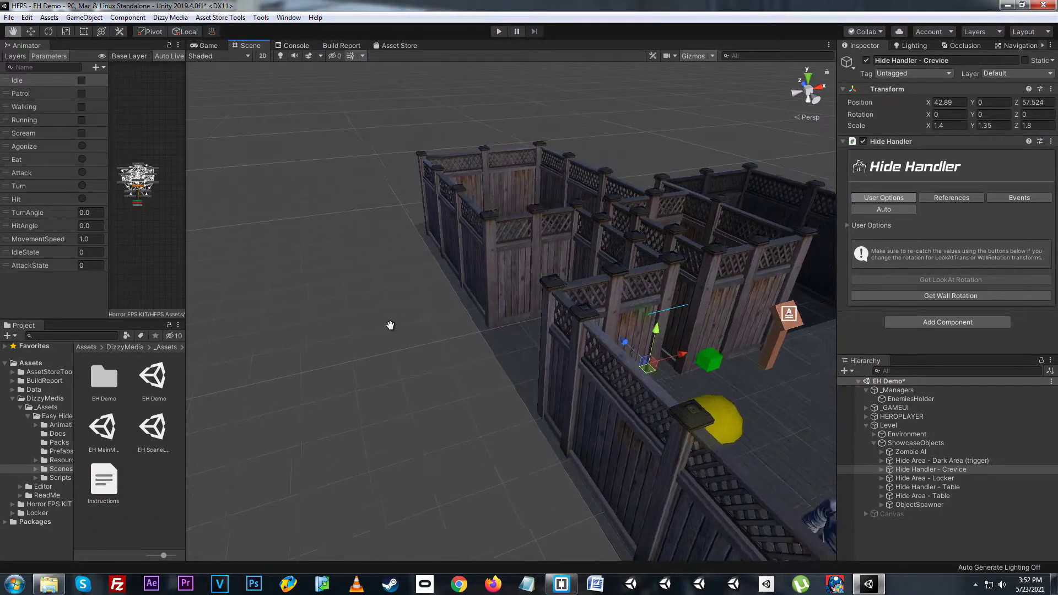
{"action": "middle_click_drag", "start_coordinate": [355, 332], "coordinate": [252, 341]}
{"action": "left_click_drag", "start_coordinate": [252, 341], "coordinate": [567, 316], "text": "alt"}
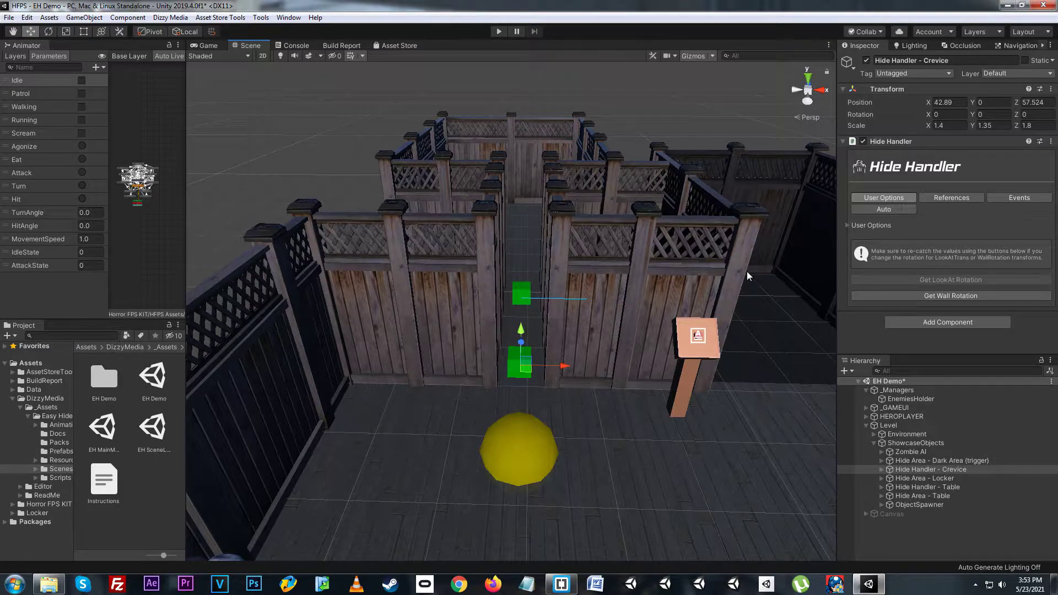
{"action": "left_click", "coordinate": [847, 225]}
{"action": "scroll", "coordinate": [960, 160], "scroll_direction": "down", "scroll_amount": 5}
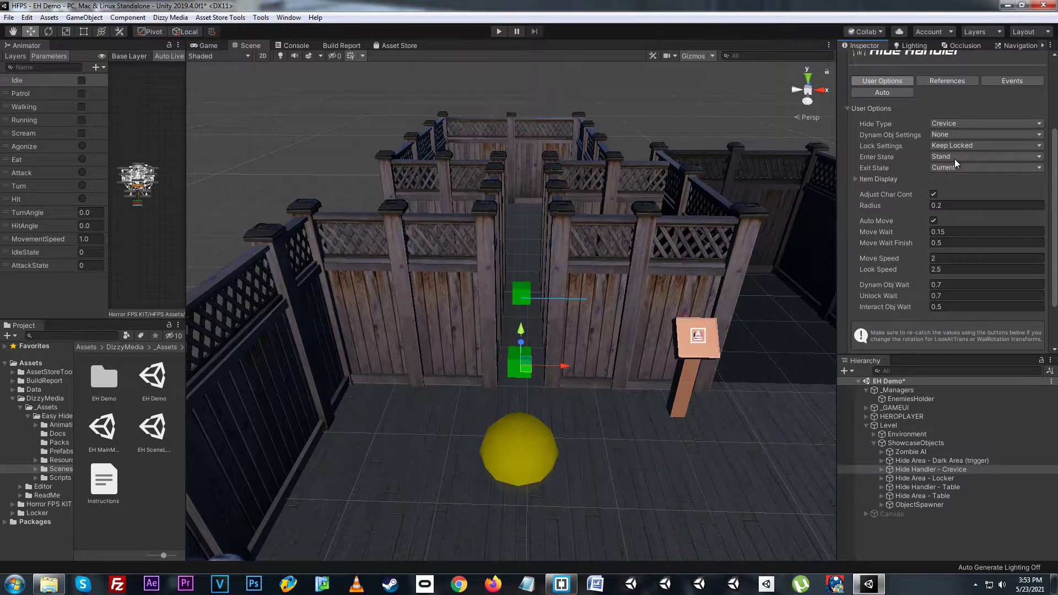
{"action": "left_click", "coordinate": [990, 123]}
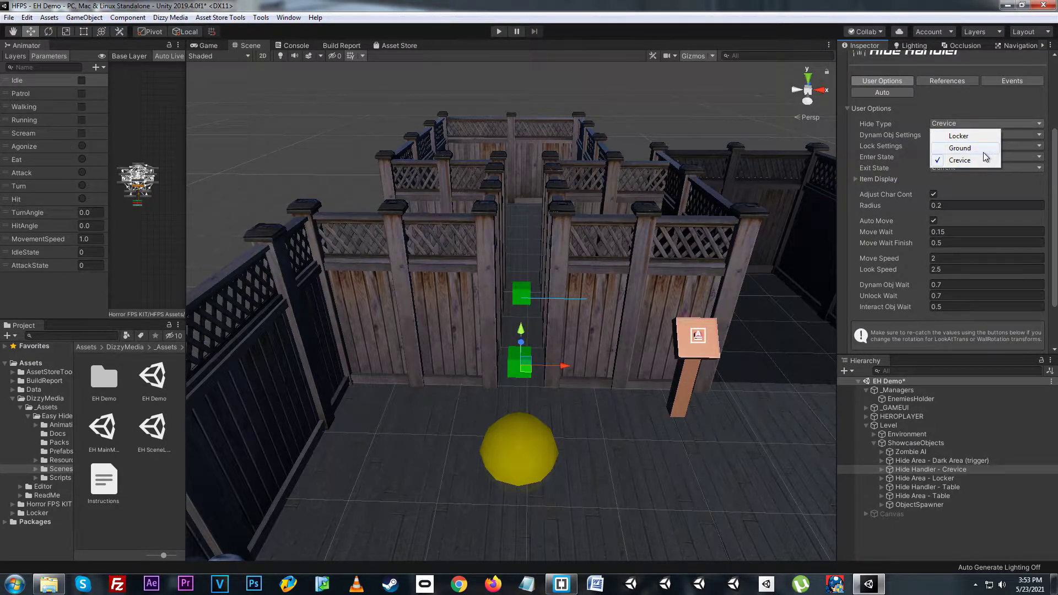
{"action": "left_click", "coordinate": [875, 118]}
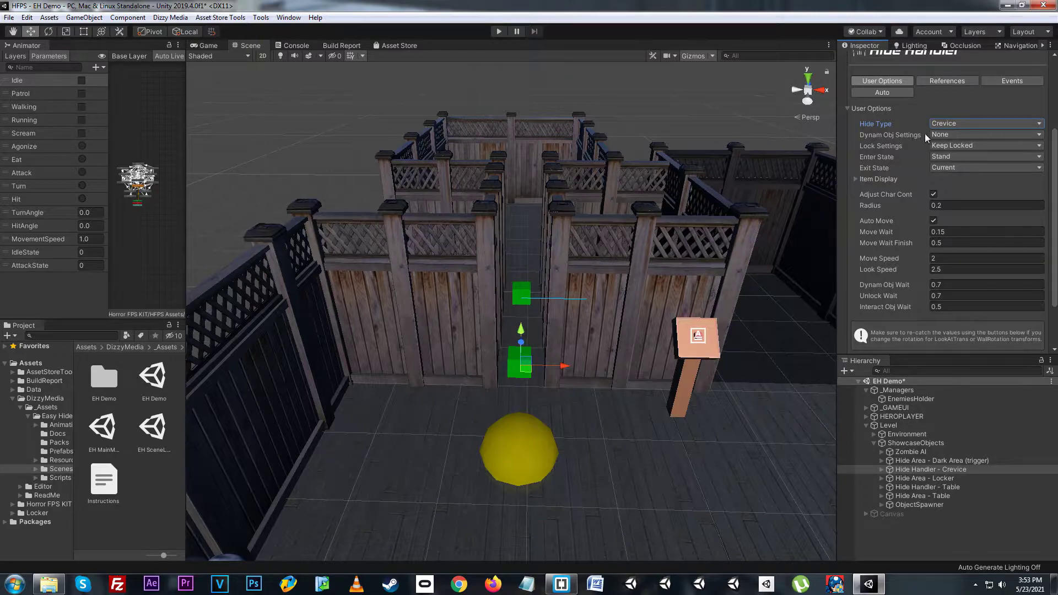
{"action": "left_click", "coordinate": [953, 134]}
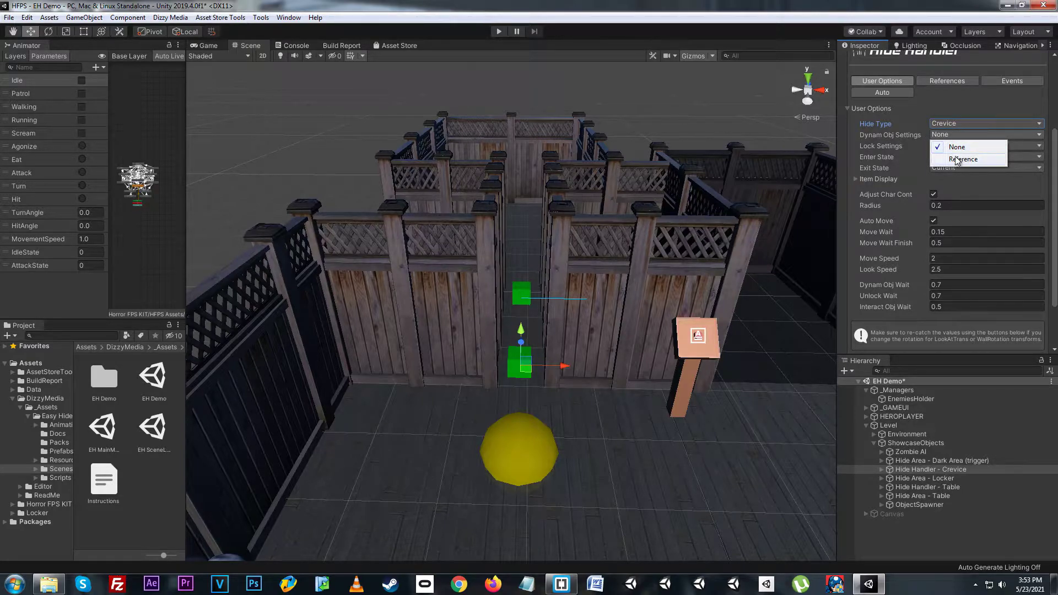
{"action": "left_click", "coordinate": [897, 133]}
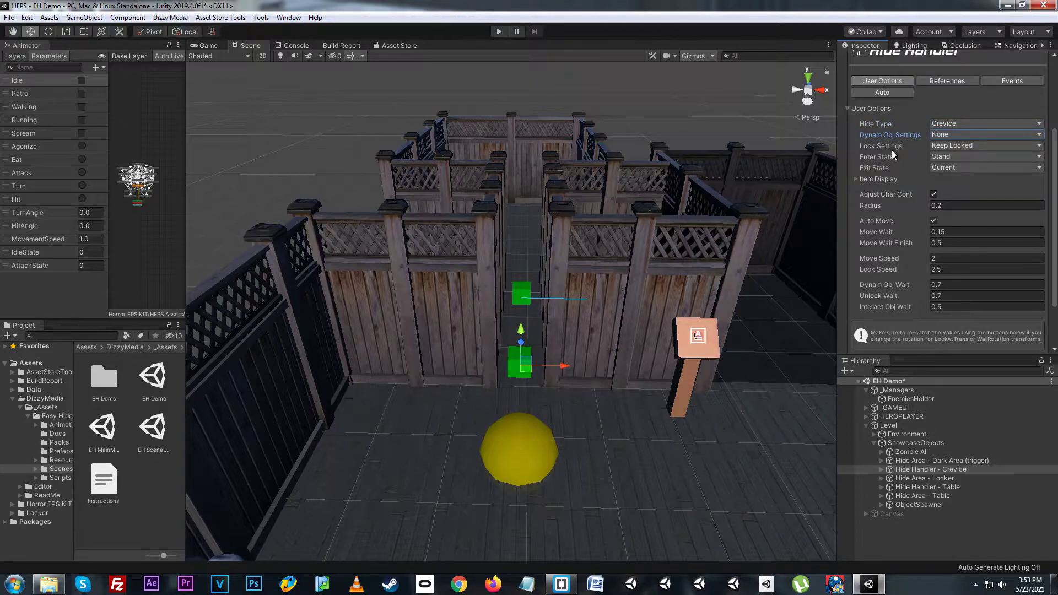
{"action": "left_click", "coordinate": [971, 147]}
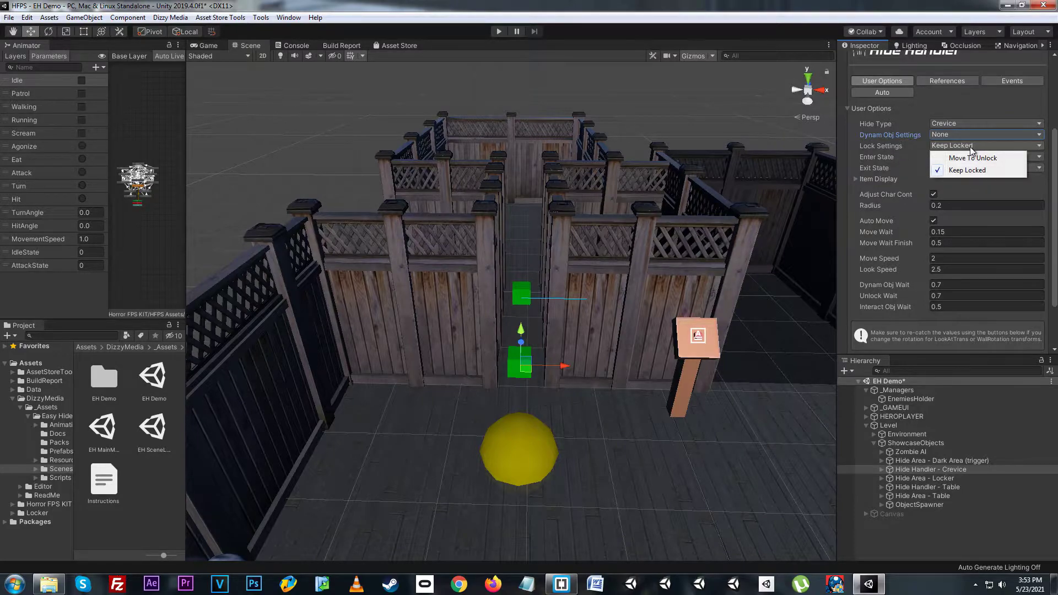
{"action": "left_click", "coordinate": [981, 173]}
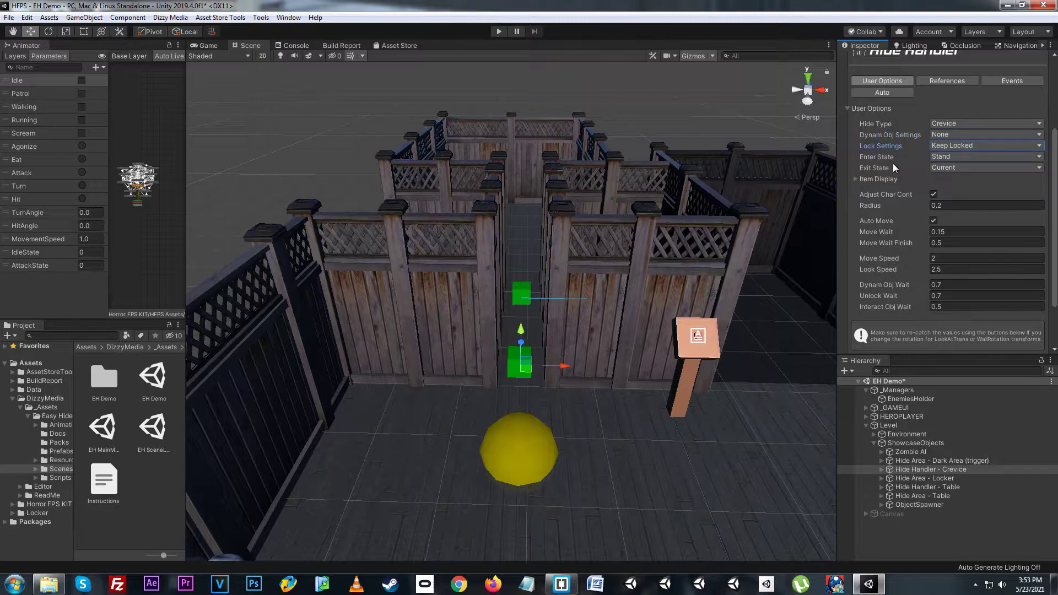
{"action": "left_click", "coordinate": [994, 159]}
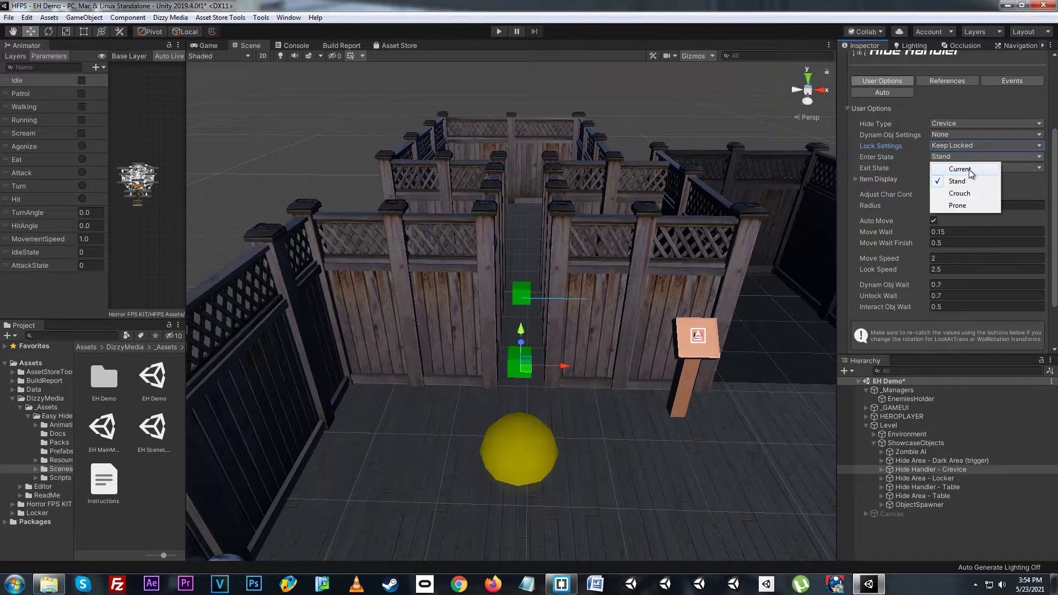
{"action": "left_click", "coordinate": [890, 170]}
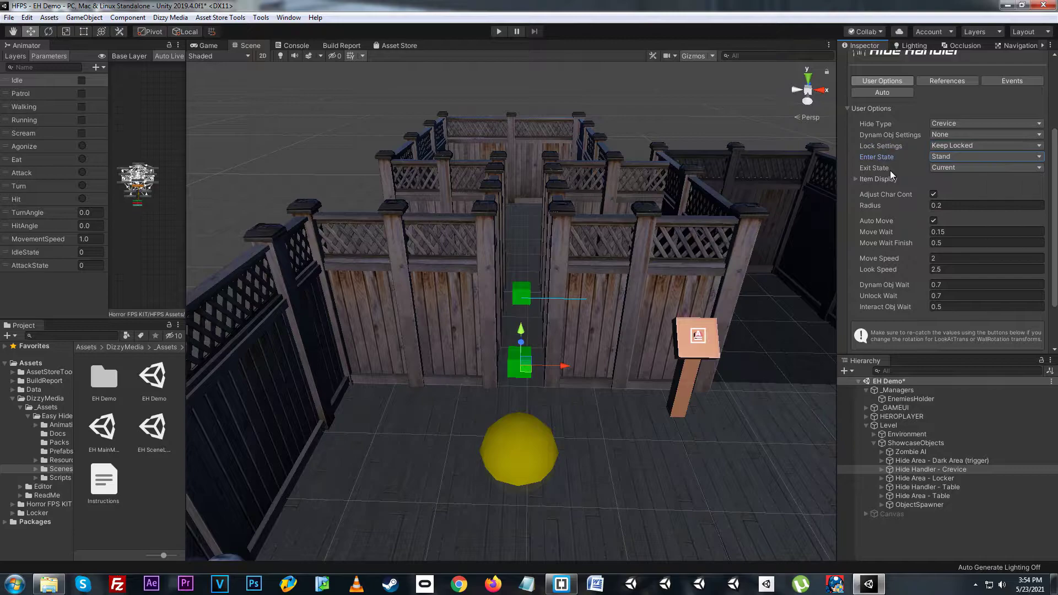
{"action": "left_click", "coordinate": [977, 170]}
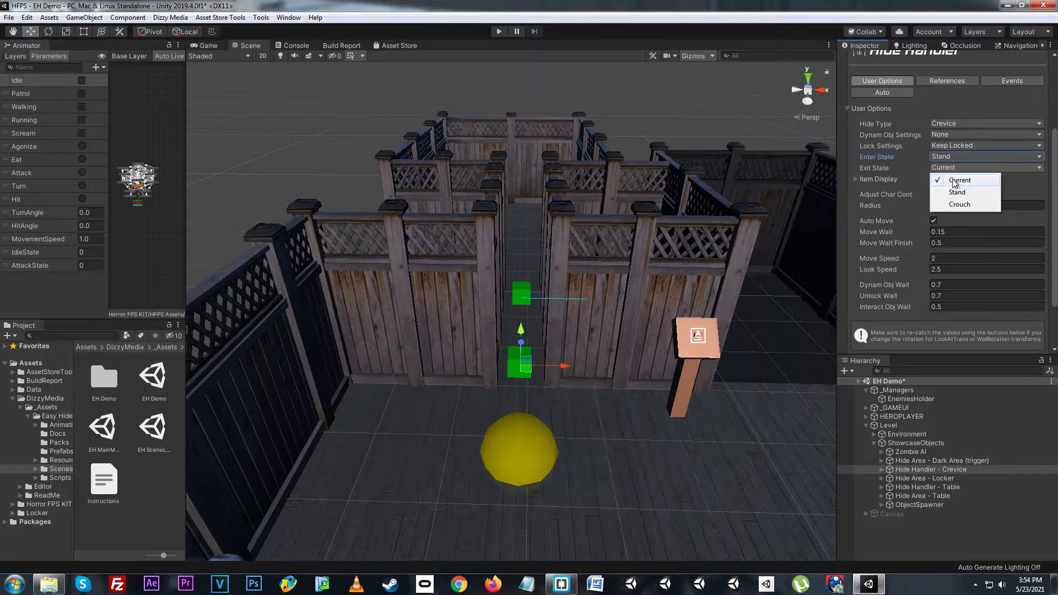
{"action": "left_click", "coordinate": [894, 170]}
{"action": "left_click", "coordinate": [890, 180]}
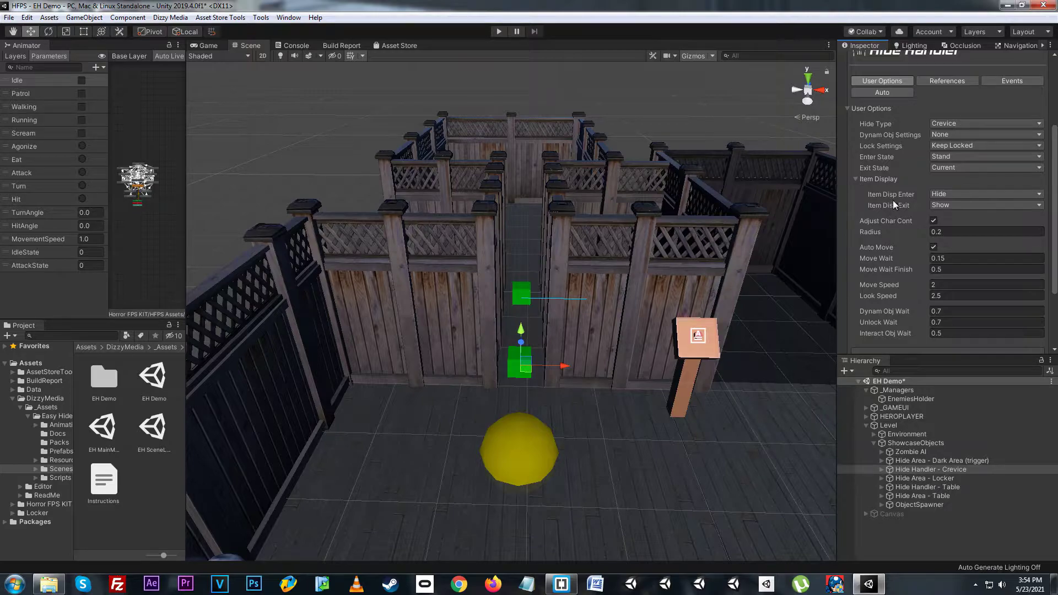
{"action": "left_click", "coordinate": [986, 194]}
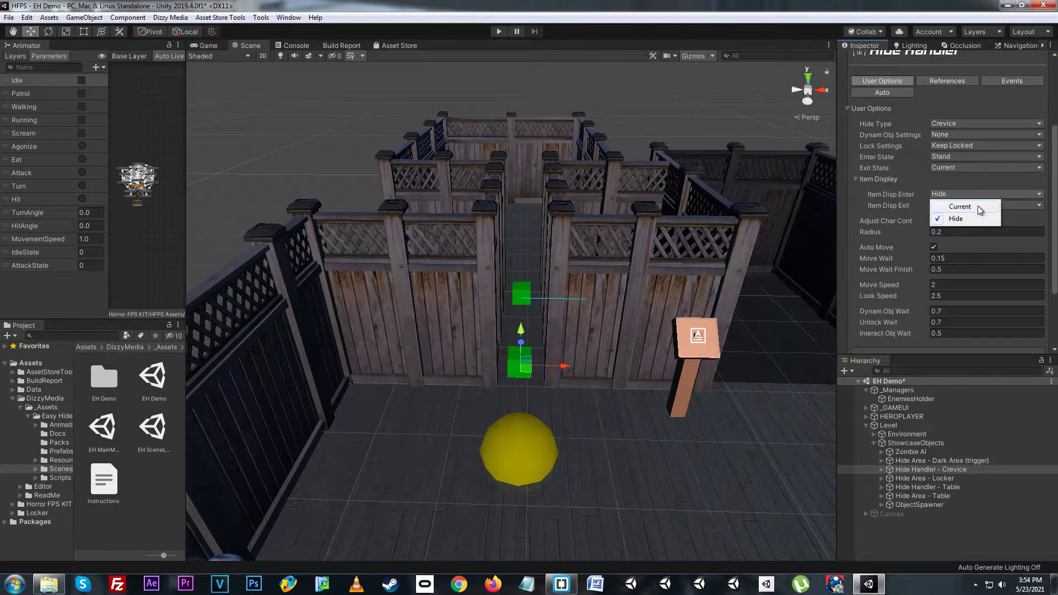
{"action": "left_click", "coordinate": [978, 194]}
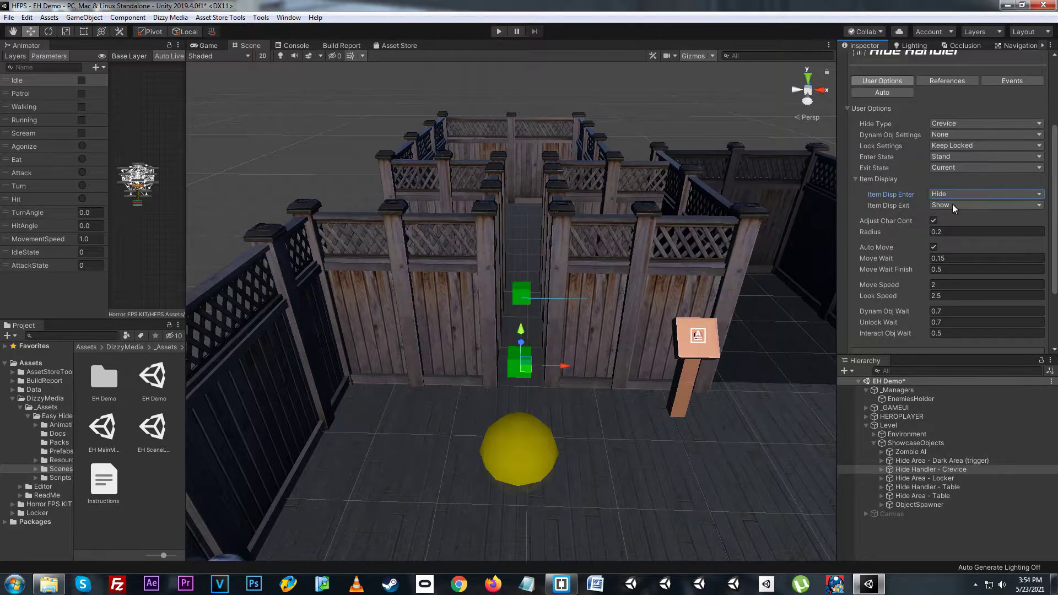
{"action": "left_click", "coordinate": [986, 205]}
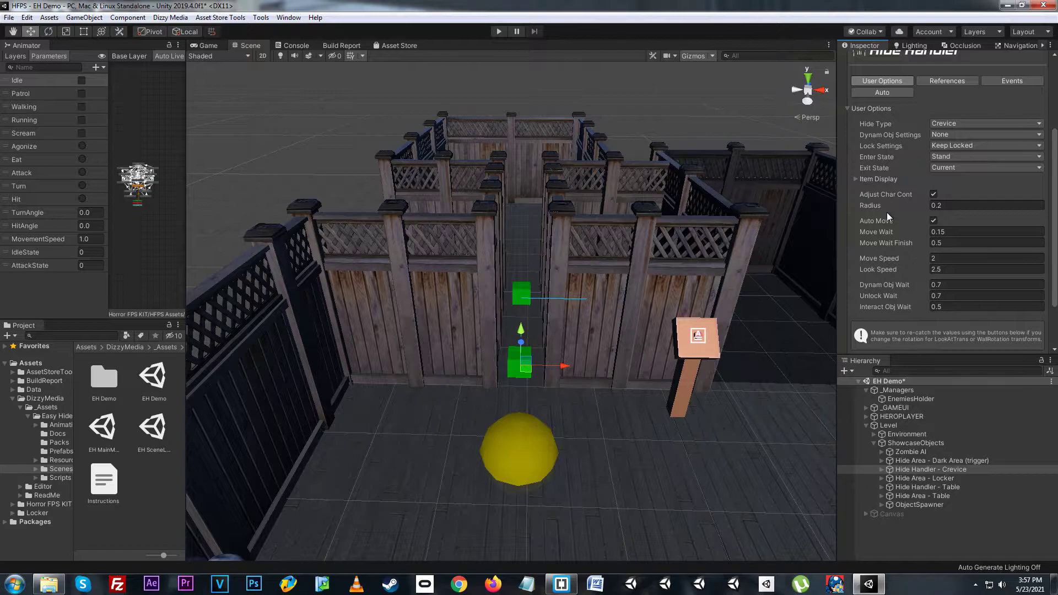
{"action": "left_click", "coordinate": [956, 206]}
{"action": "key", "text": "Return"}
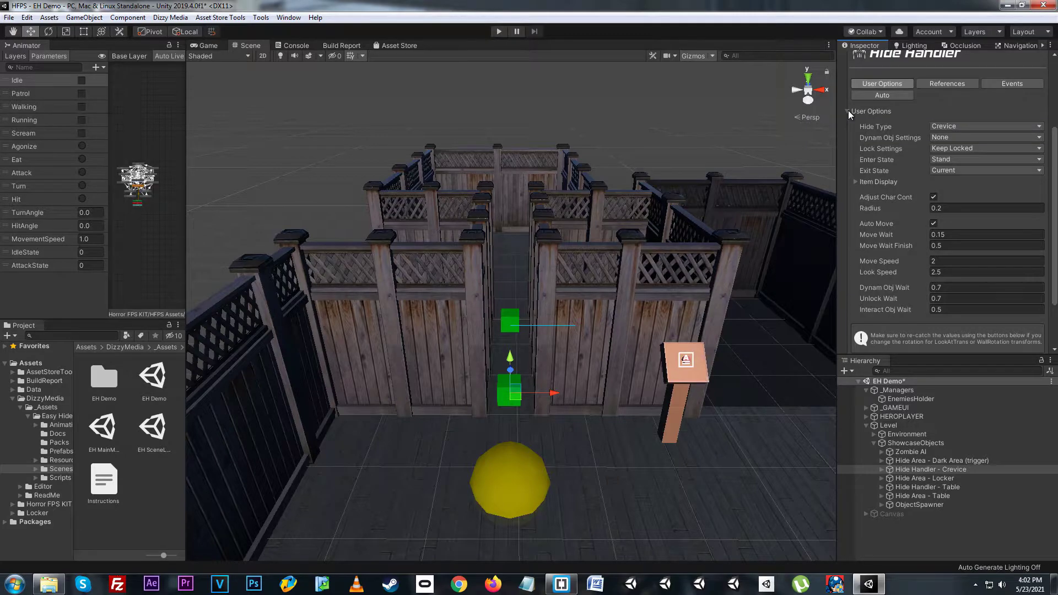
Show the Crevice hide handler's References and ping its Interact Obj, InteractEvent.
{"action": "left_click", "coordinate": [848, 111]}
{"action": "left_click", "coordinate": [951, 197]}
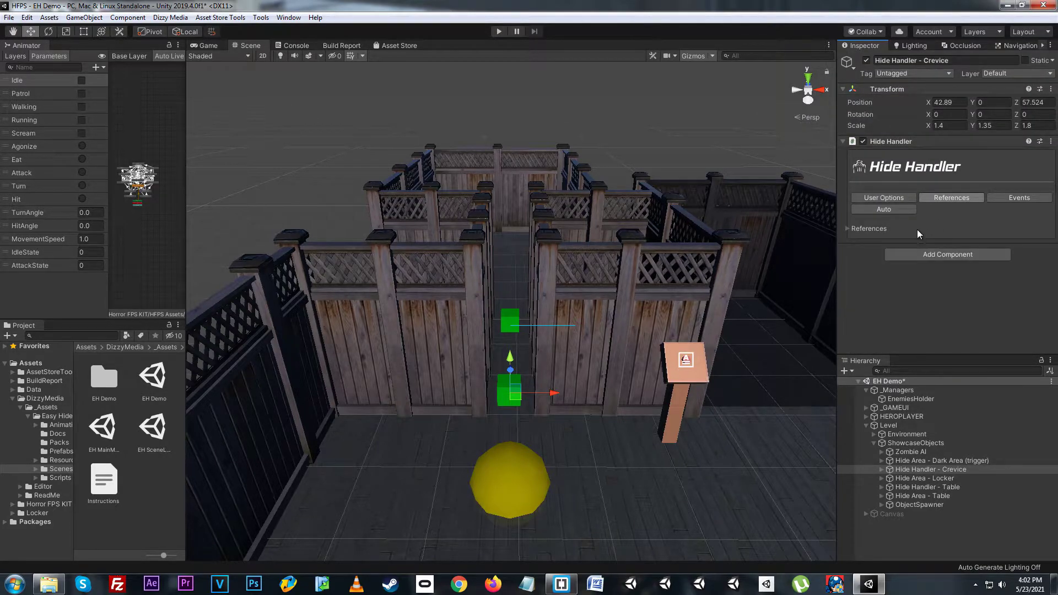
{"action": "left_click", "coordinate": [848, 228]}
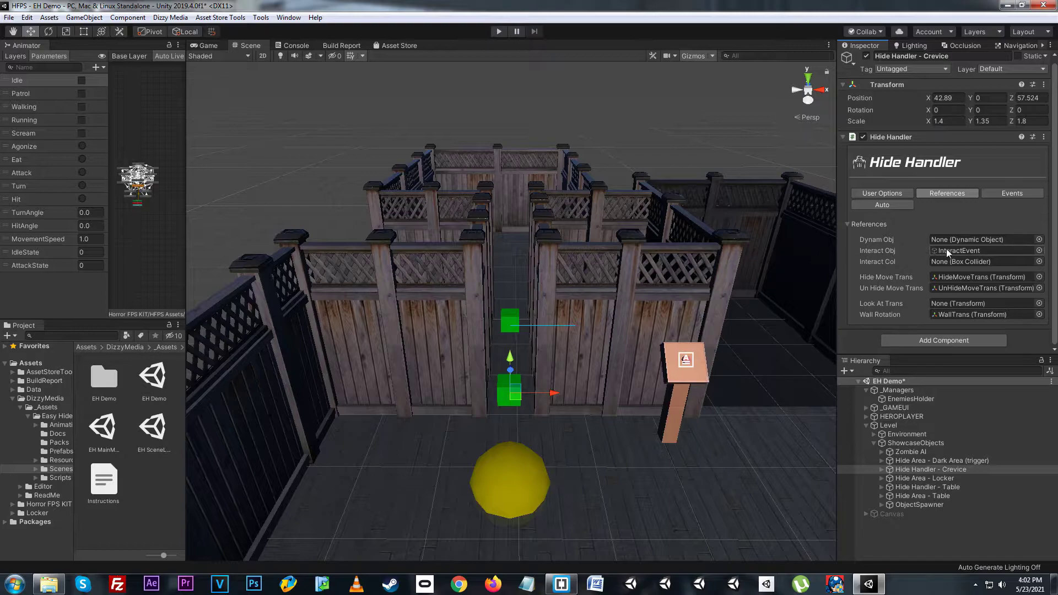
{"action": "left_click", "coordinate": [964, 250]}
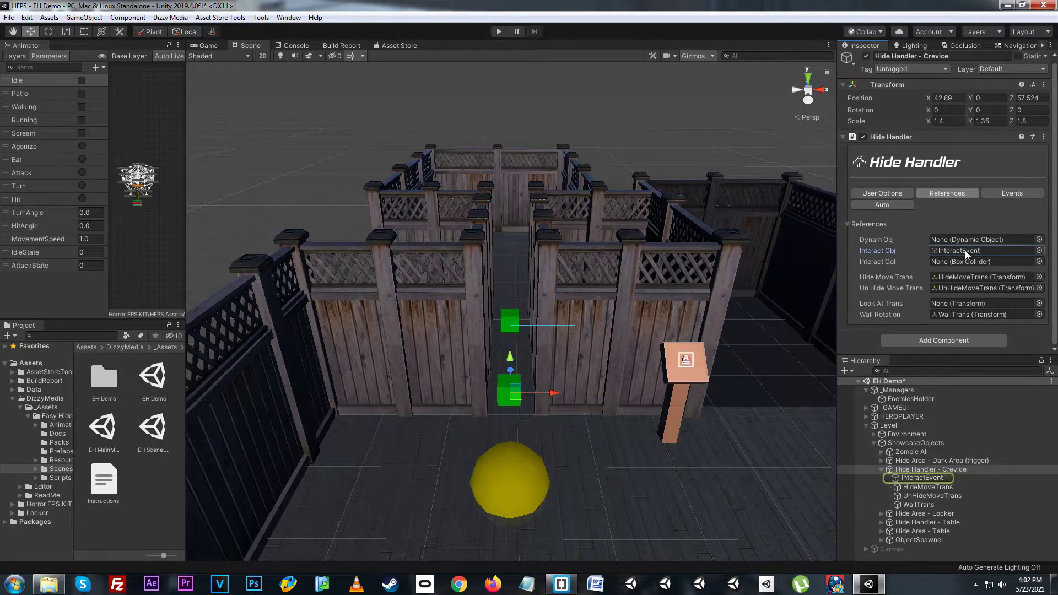
Inspect InteractEvent's Interact Events script, keeping interact type Event, then reselect Hide Handler - Crevice.
{"action": "left_click", "coordinate": [944, 479]}
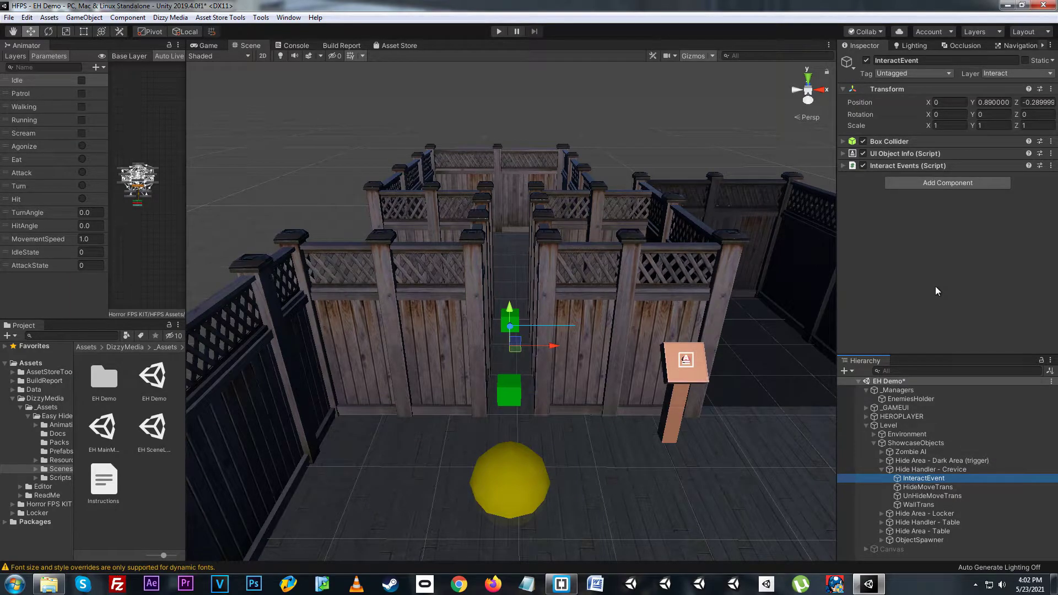
{"action": "left_click", "coordinate": [900, 166]}
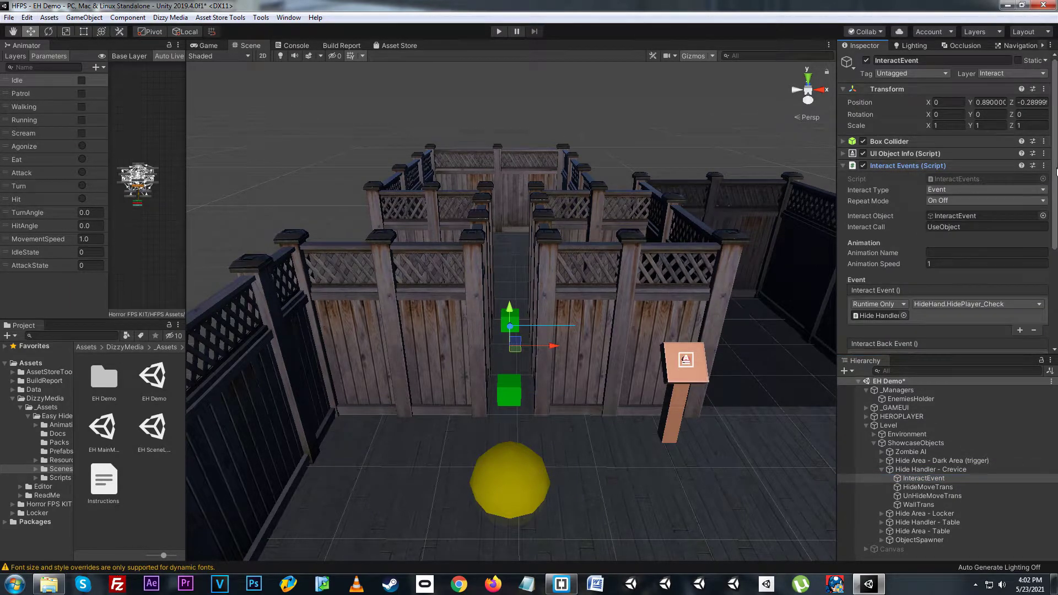
{"action": "scroll", "coordinate": [1056, 184], "scroll_direction": "down", "scroll_amount": 1}
{"action": "left_click_drag", "start_coordinate": [1056, 183], "coordinate": [1056, 213]}
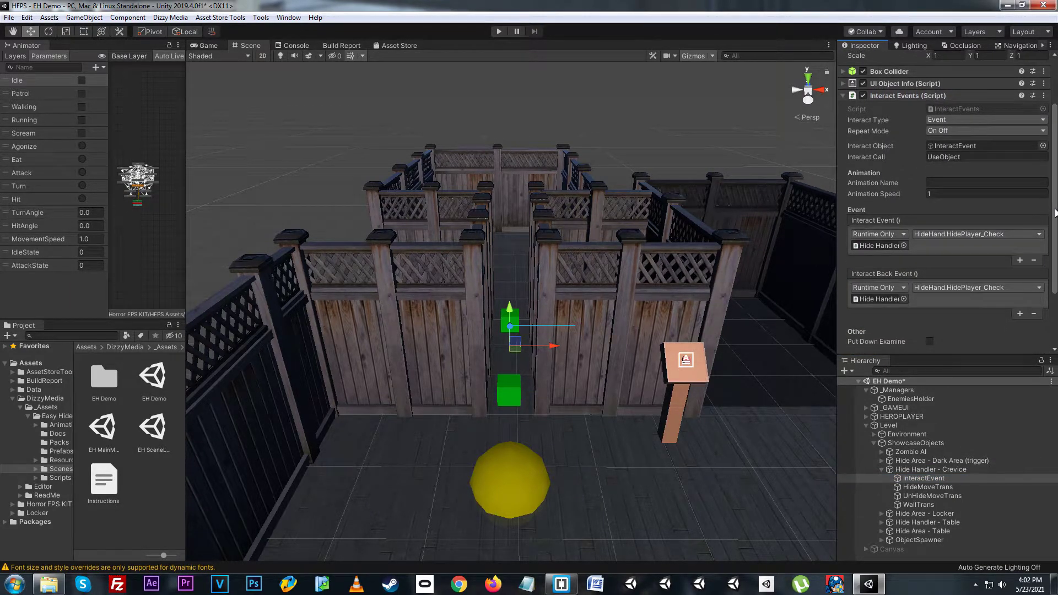
{"action": "left_click", "coordinate": [943, 120]}
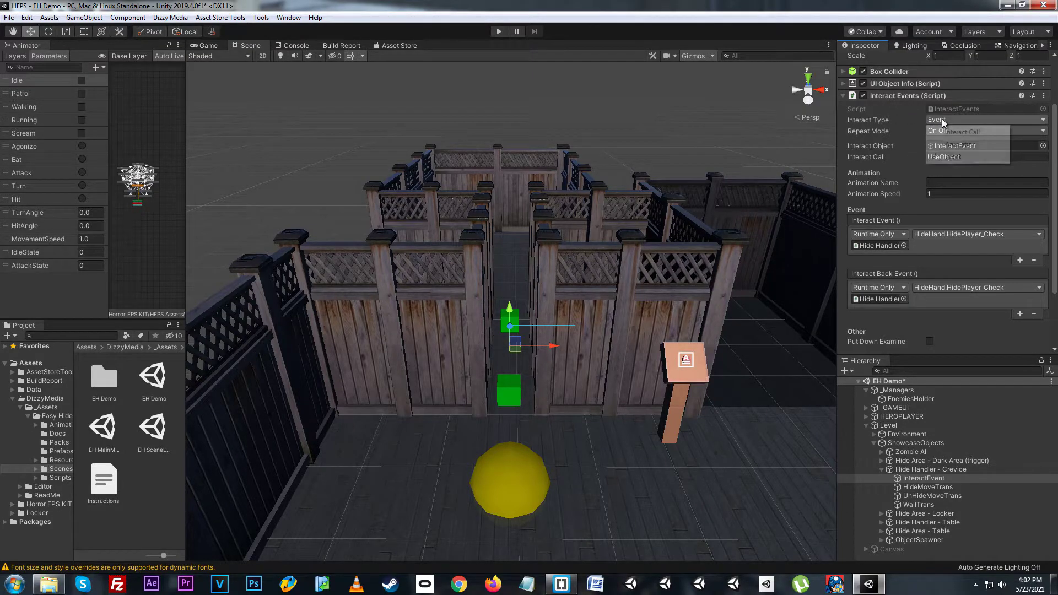
{"action": "left_click", "coordinate": [941, 118]}
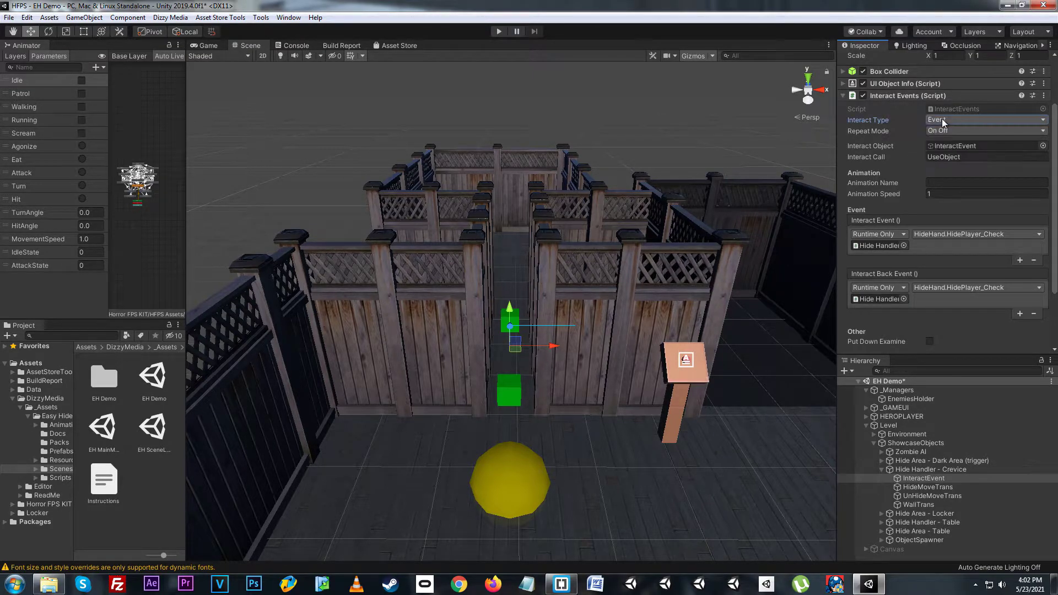
{"action": "left_click", "coordinate": [966, 146]}
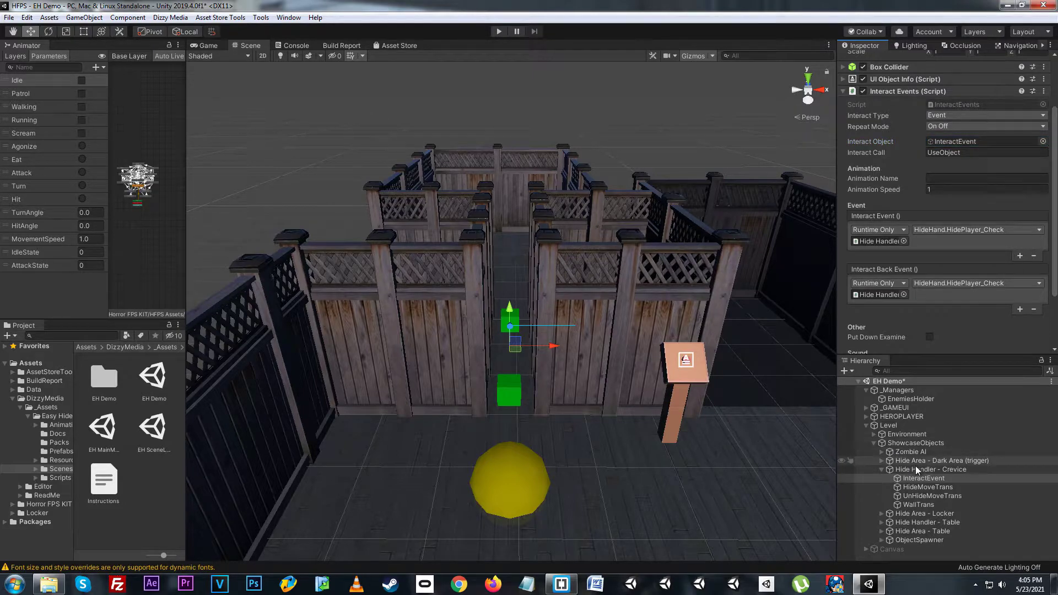
{"action": "left_click", "coordinate": [931, 471]}
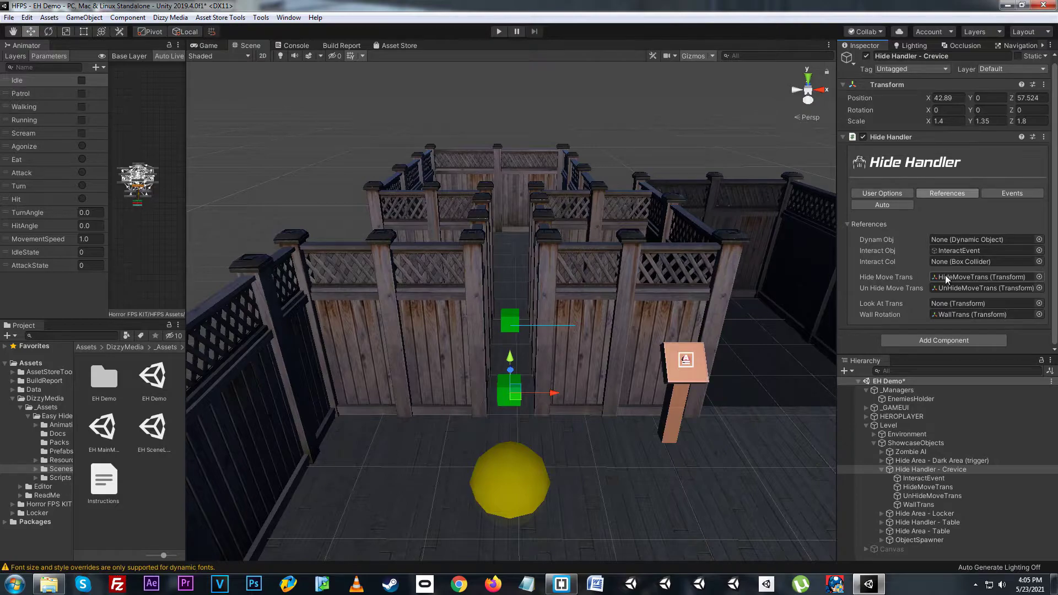
Check the HideMoveTrans, UnHideMoveTrans and WallTrans marker gizmos, then reselect Hide Handler - Crevice.
{"action": "left_click", "coordinate": [943, 487]}
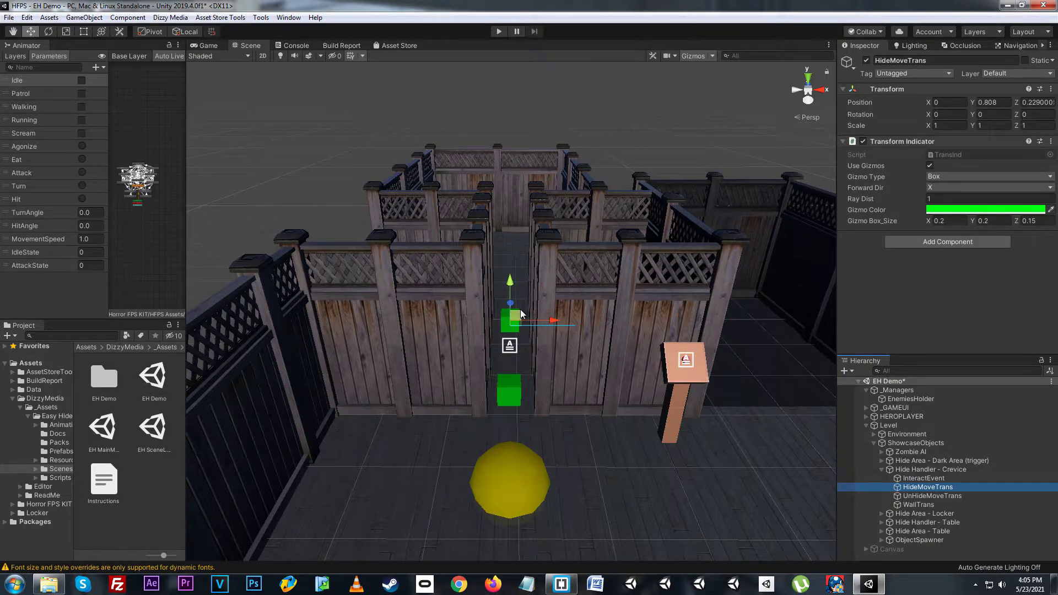
{"action": "left_click", "coordinate": [926, 496]}
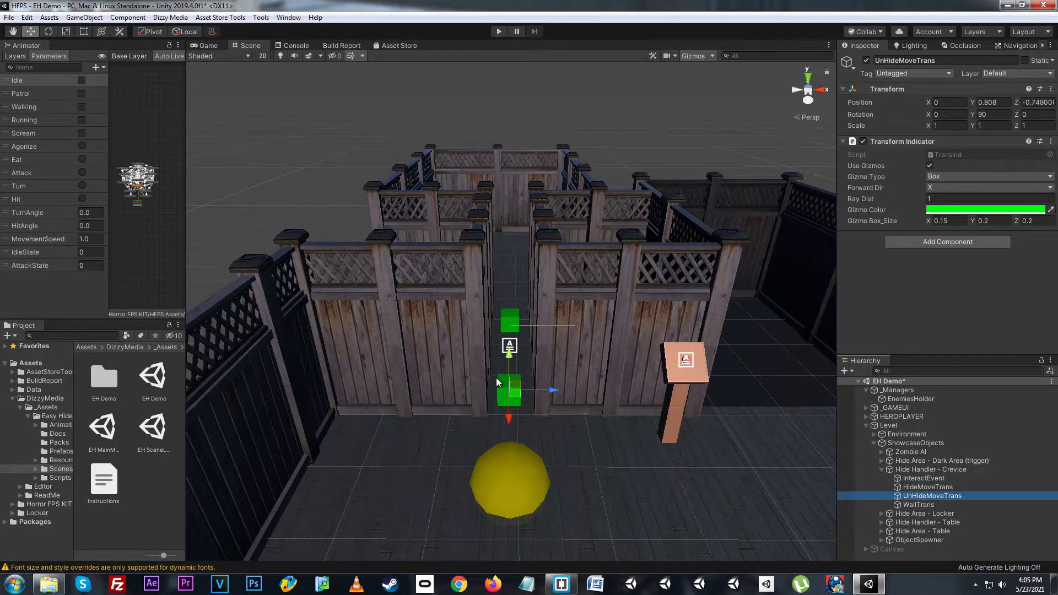
{"action": "left_click", "coordinate": [926, 504]}
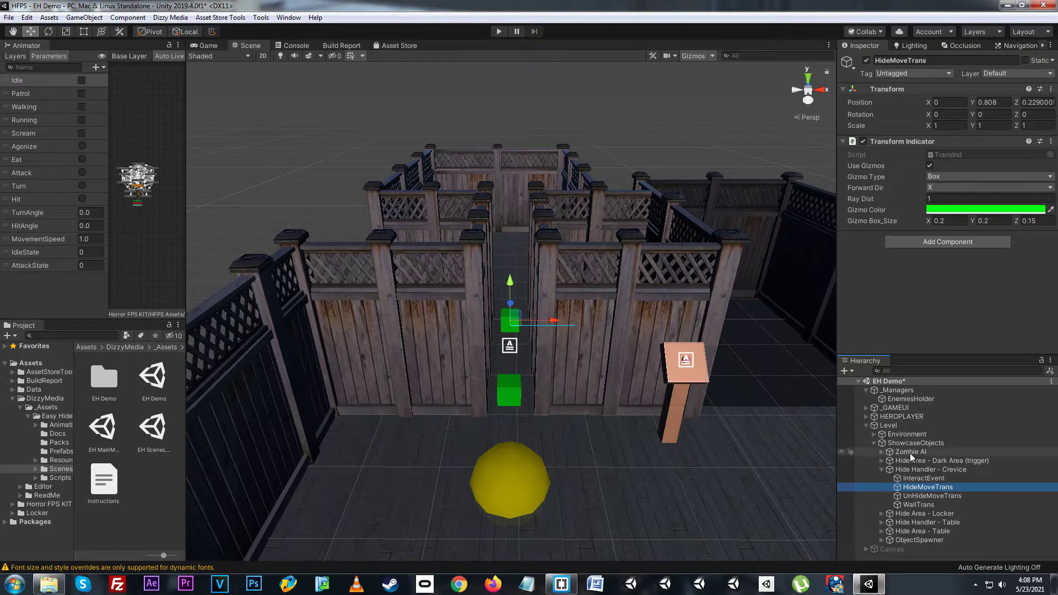
{"action": "left_click", "coordinate": [915, 469]}
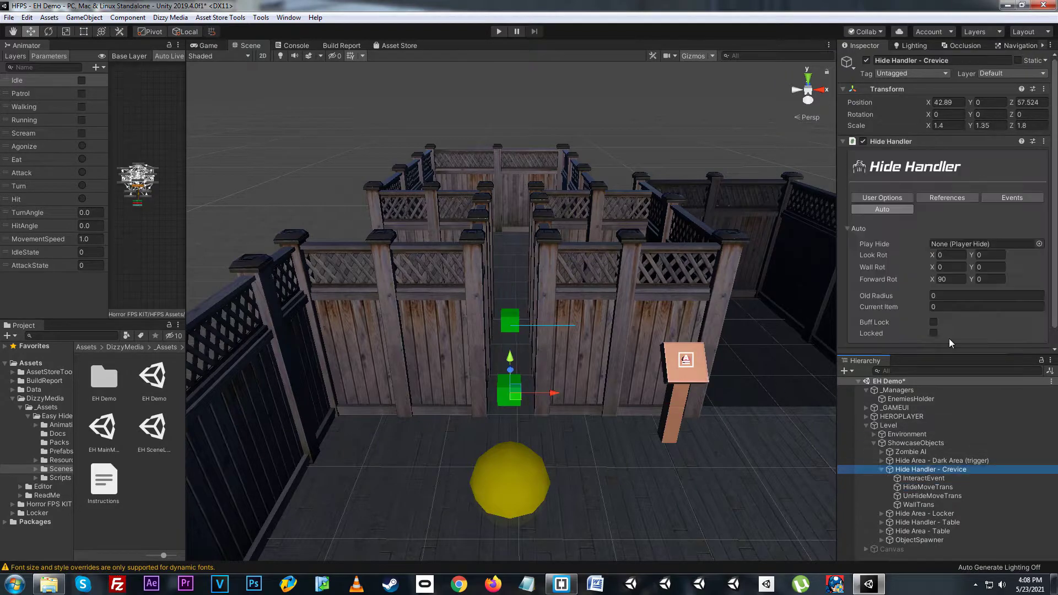
View the Crevice hide handler's empty hide event lists.
{"action": "left_click", "coordinate": [992, 198]}
{"action": "left_click", "coordinate": [847, 229]}
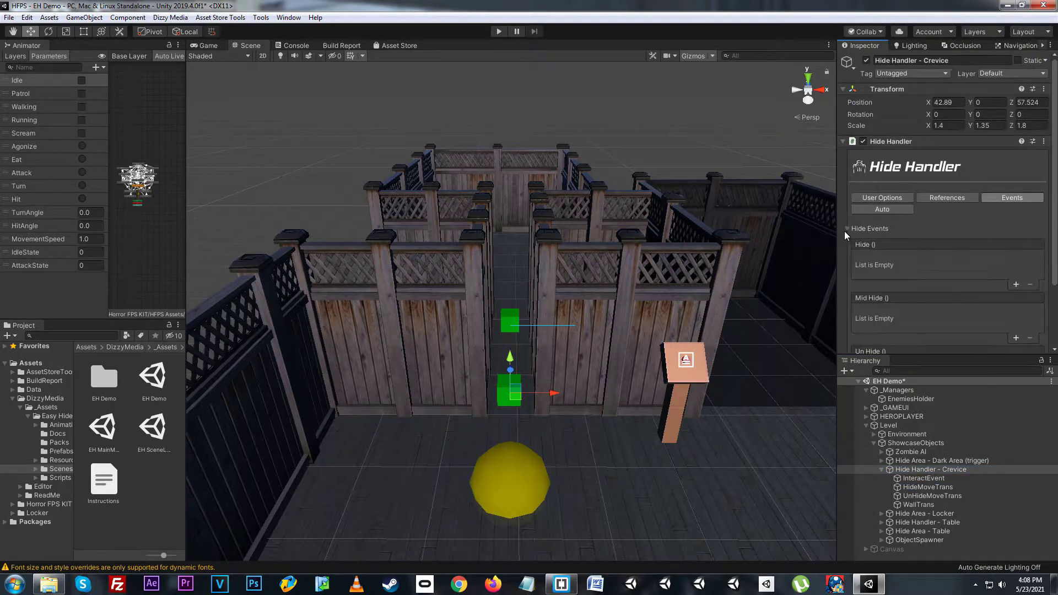
{"action": "scroll", "coordinate": [926, 226], "scroll_direction": "down", "scroll_amount": 3}
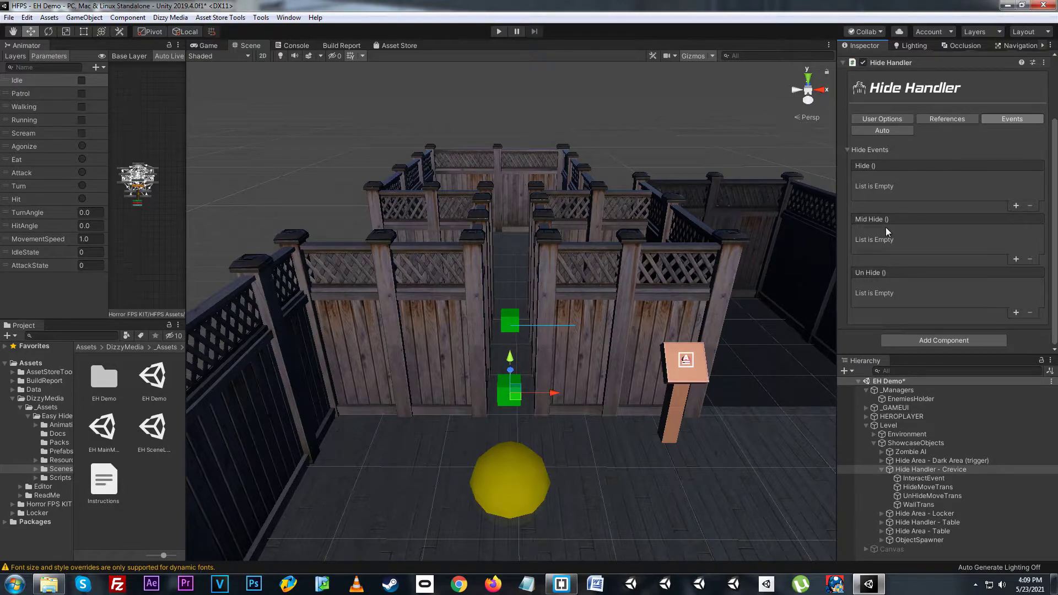
{"action": "left_click", "coordinate": [845, 150]}
Check the Auto values with Forward Rot X at 90, then select the UnHideMoveTrans marker.
{"action": "left_click", "coordinate": [871, 210]}
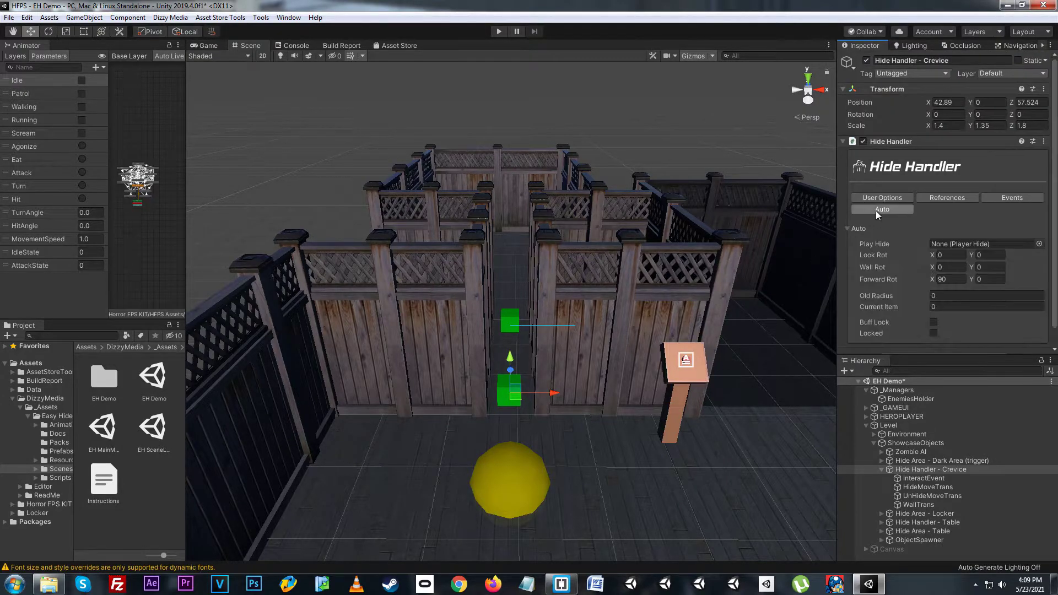
{"action": "scroll", "coordinate": [913, 246], "scroll_direction": "down", "scroll_amount": 1}
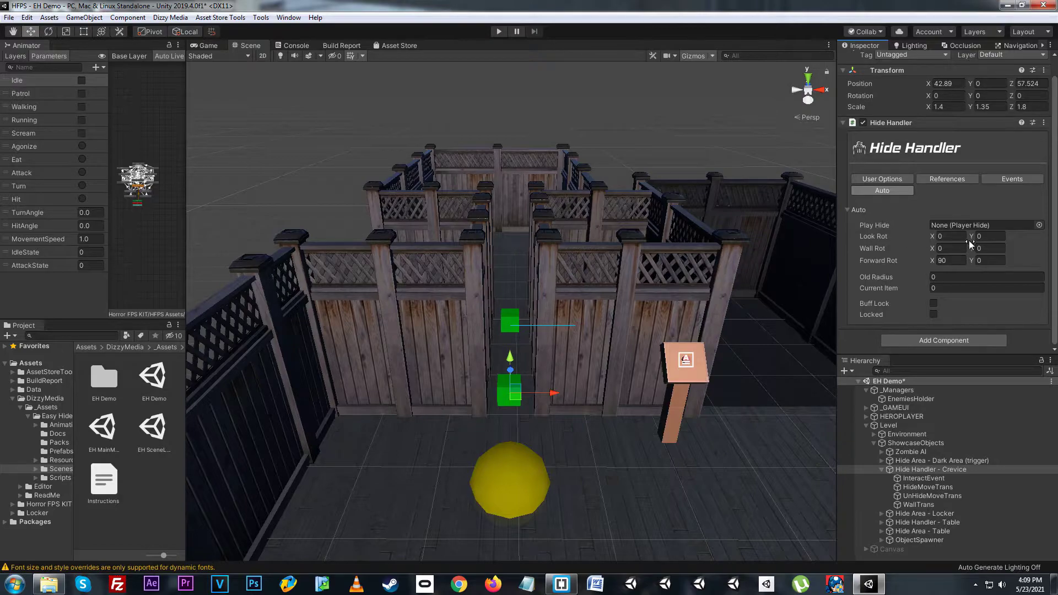
{"action": "left_click", "coordinate": [958, 261]}
{"action": "left_click", "coordinate": [937, 496]}
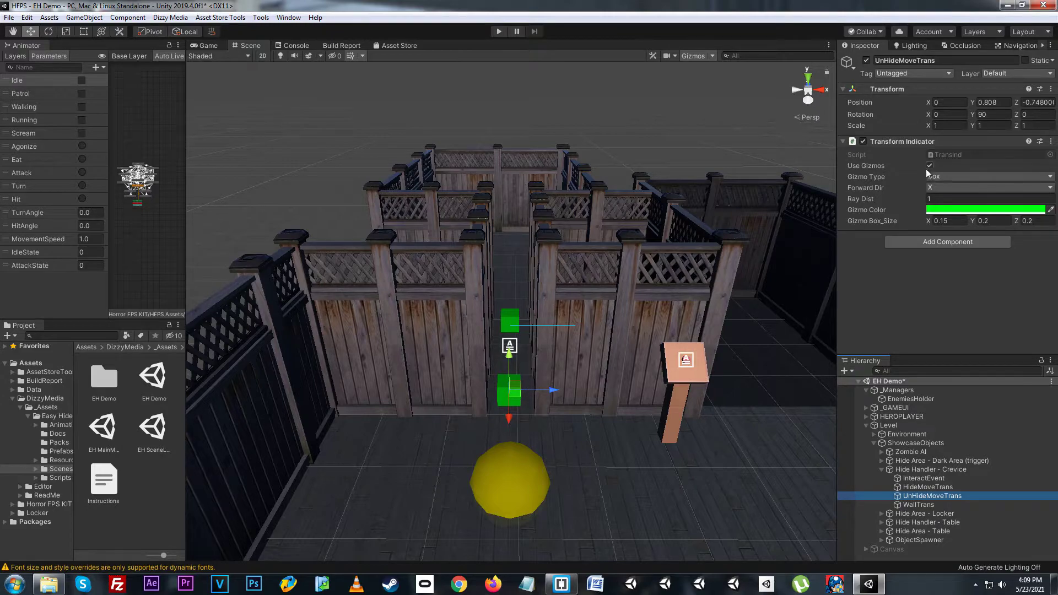
Confirm UnHideMoveTrans has Y rotation 90, then recapture the Crevice hide handler's wall rotation.
{"action": "left_click", "coordinate": [994, 114]}
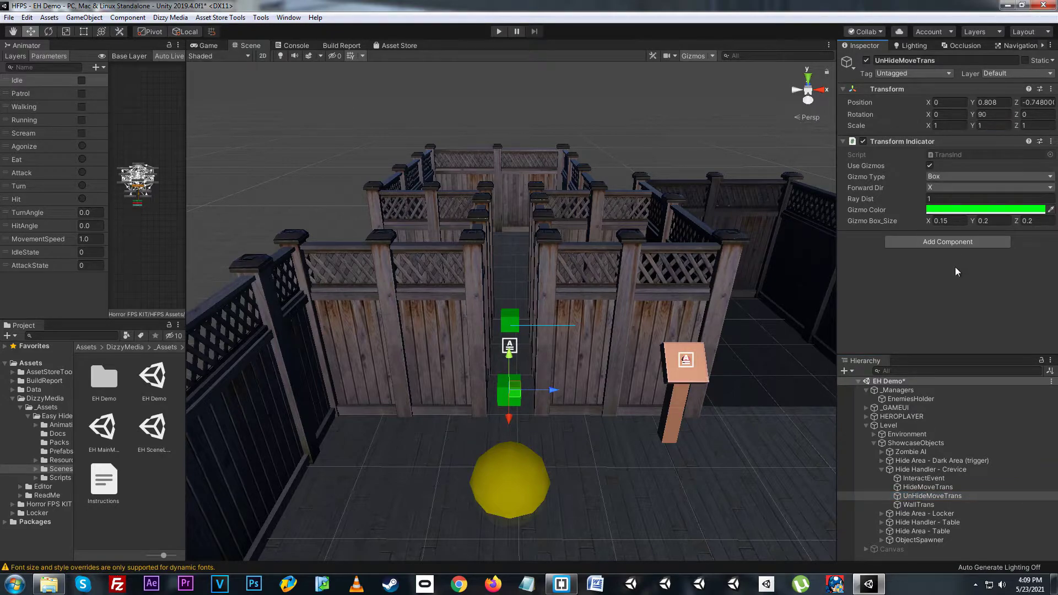
{"action": "left_click", "coordinate": [936, 469]}
{"action": "left_click", "coordinate": [882, 197]}
{"action": "left_click", "coordinate": [945, 297]}
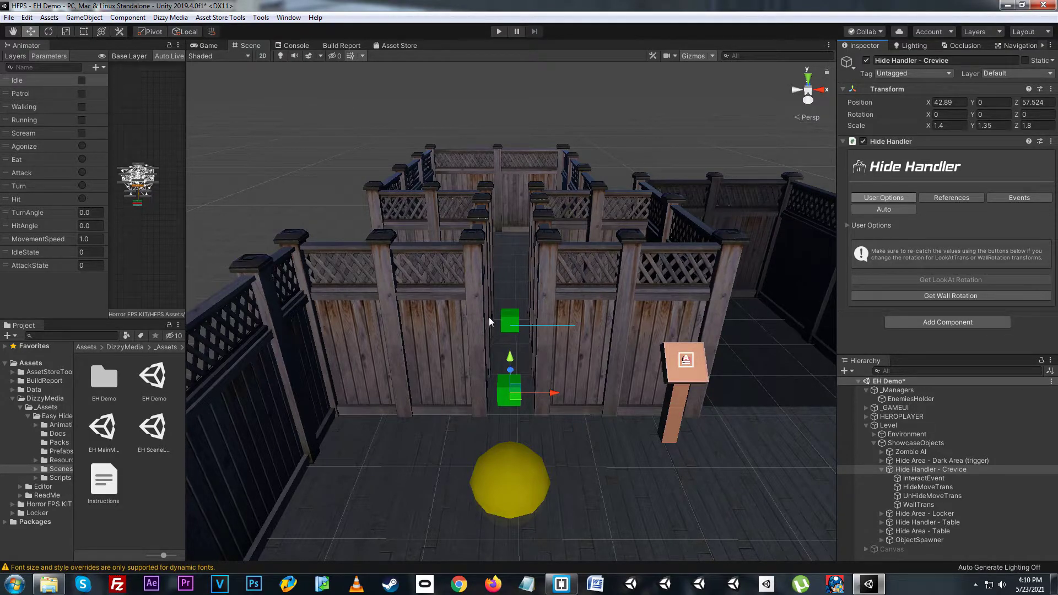
{"action": "left_click", "coordinate": [882, 469]}
Frame the Locker in view and inspect LockerDoor's Dynamic Object settings and ignored colliders.
{"action": "left_click", "coordinate": [881, 478]}
{"action": "double_click", "coordinate": [914, 487]}
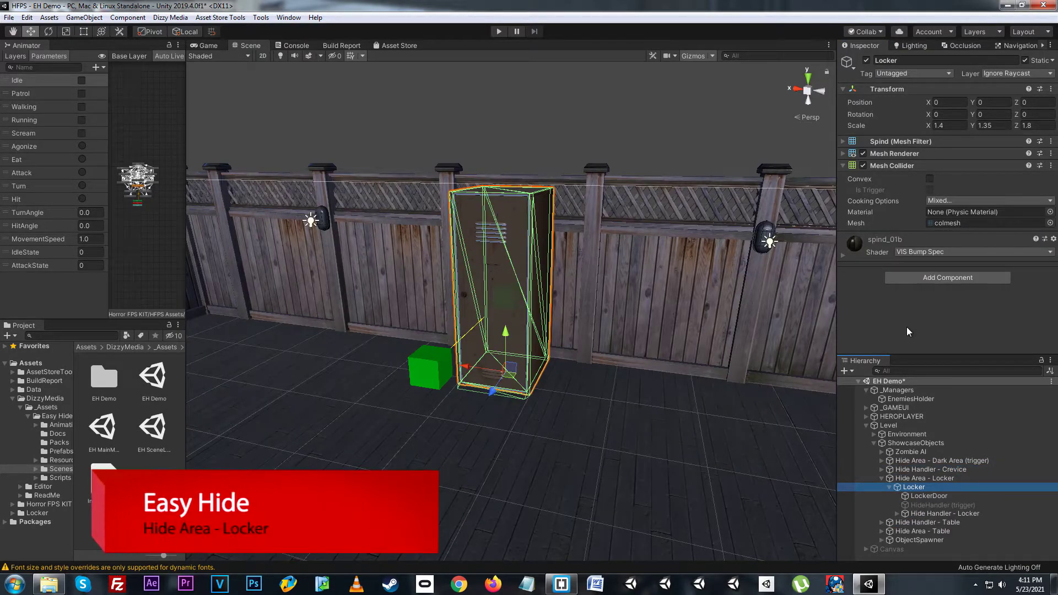
{"action": "right_click_drag", "start_coordinate": [573, 363], "coordinate": [583, 364]}
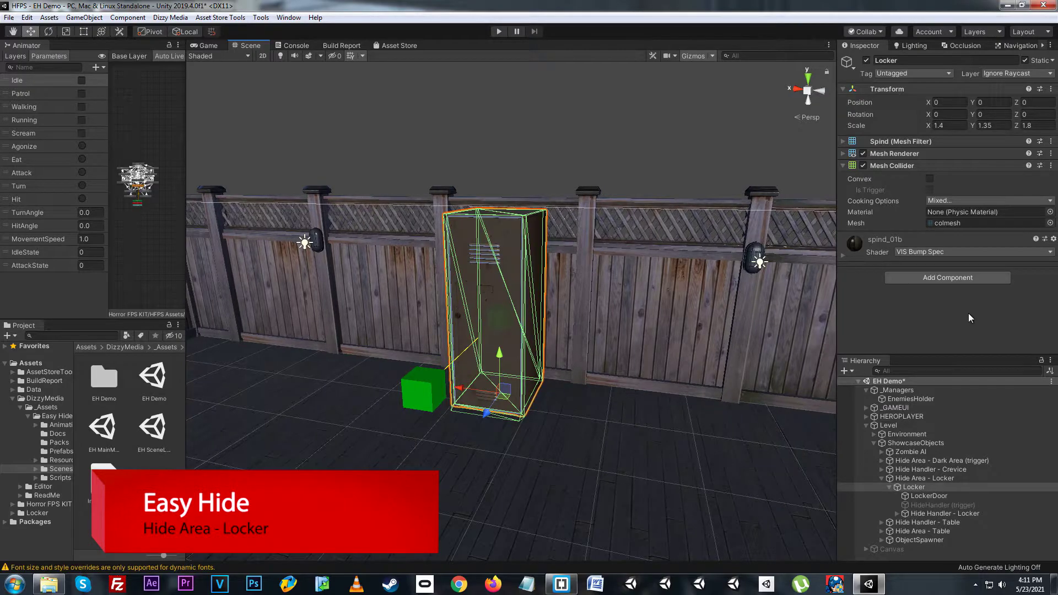
{"action": "left_click", "coordinate": [931, 496]}
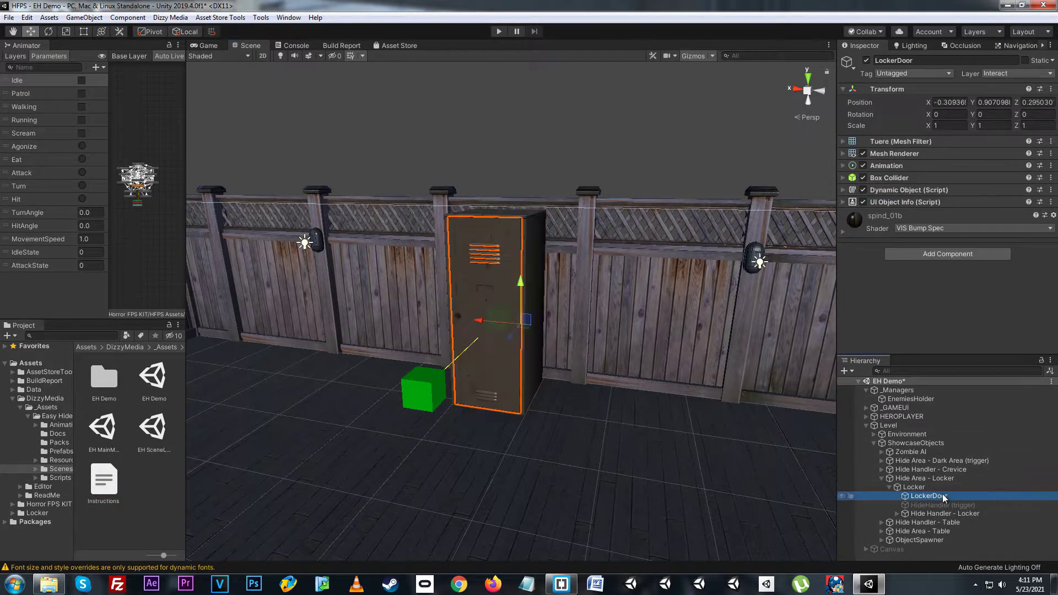
{"action": "left_click", "coordinate": [893, 190]}
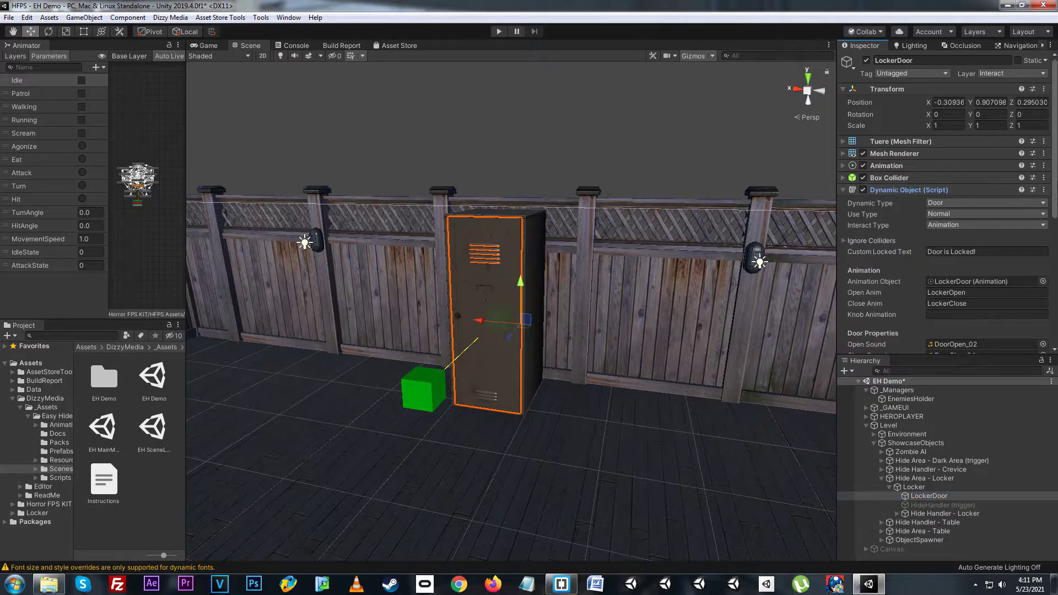
{"action": "scroll", "coordinate": [987, 199], "scroll_direction": "down", "scroll_amount": 4}
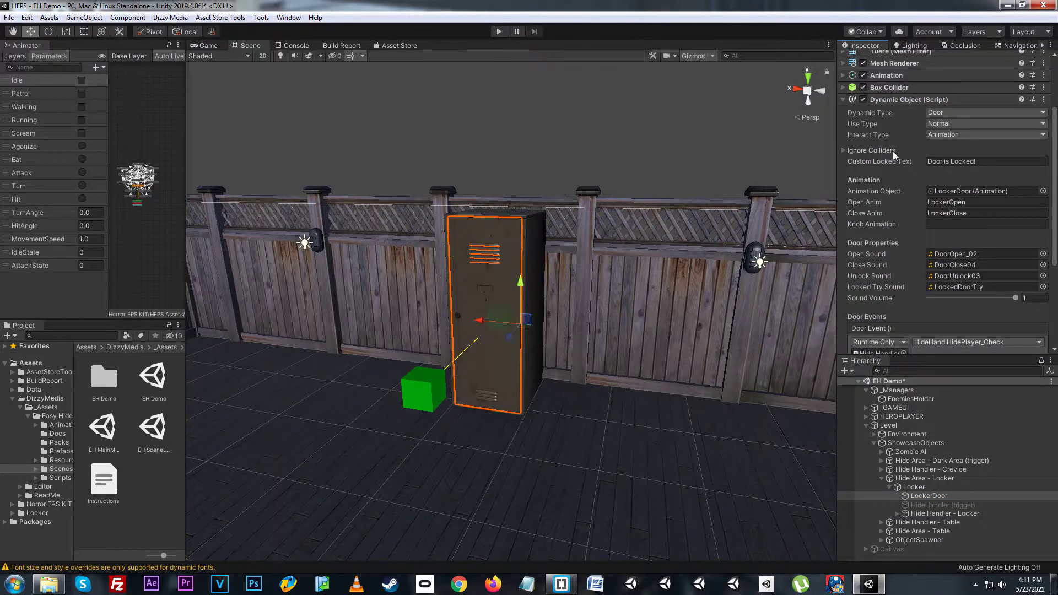
{"action": "left_click", "coordinate": [879, 150]}
{"action": "left_click", "coordinate": [879, 150]}
{"action": "scroll", "coordinate": [954, 305], "scroll_direction": "down", "scroll_amount": 4}
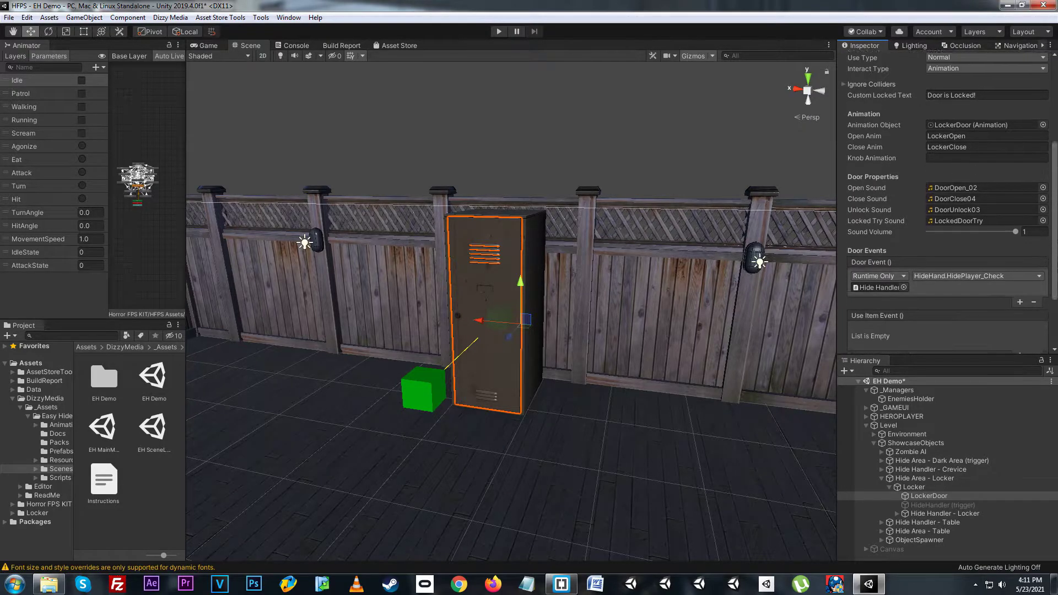
{"action": "scroll", "coordinate": [942, 298], "scroll_direction": "down", "scroll_amount": 1}
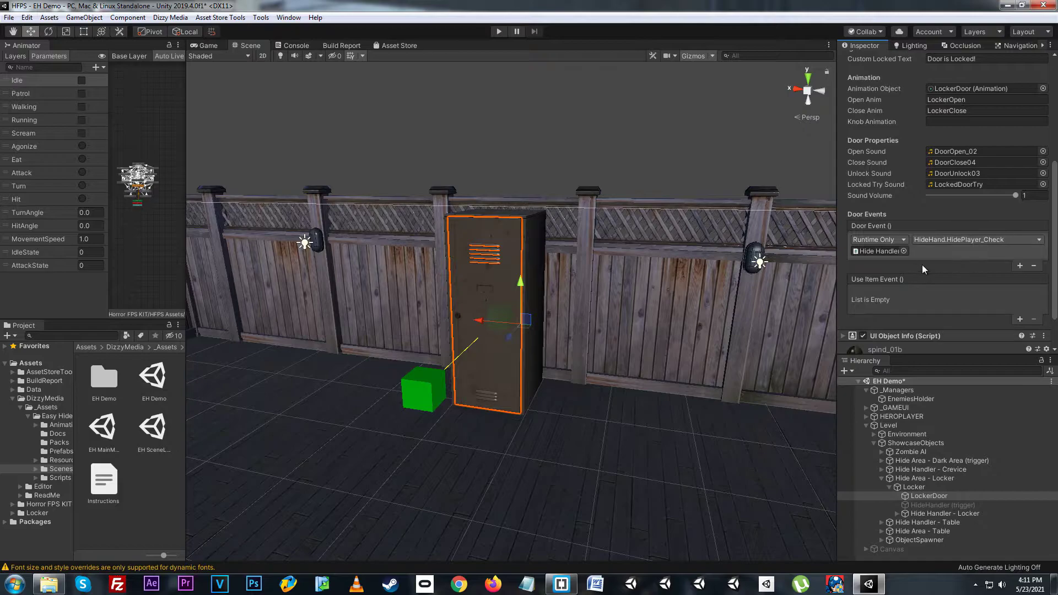
Review Hide Handler - Locker's references, following the LockerDoor reference and returning.
{"action": "left_click", "coordinate": [950, 512]}
{"action": "left_click", "coordinate": [960, 196]}
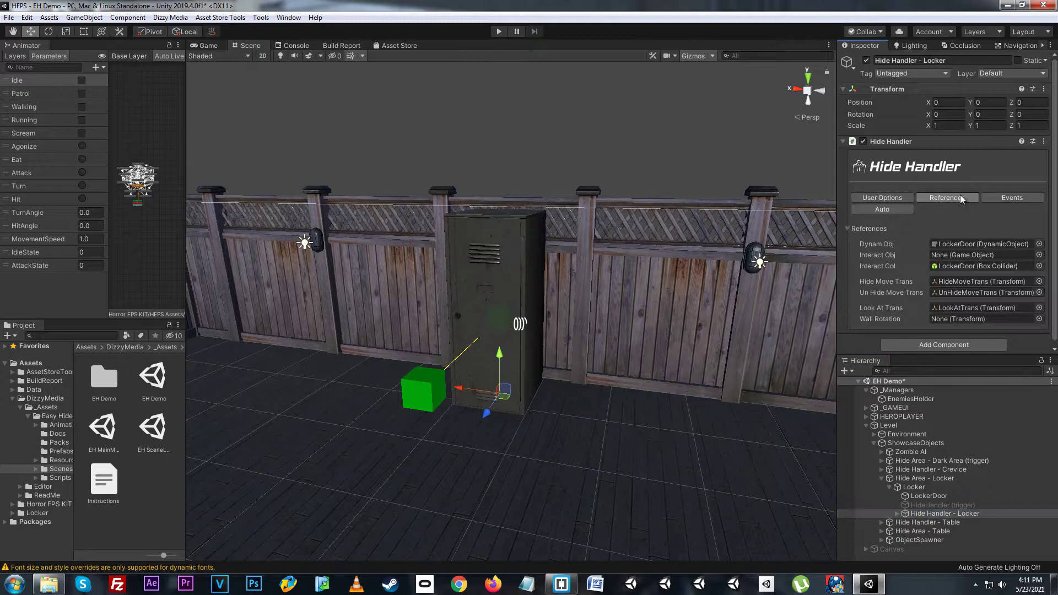
{"action": "double_click", "coordinate": [968, 246]}
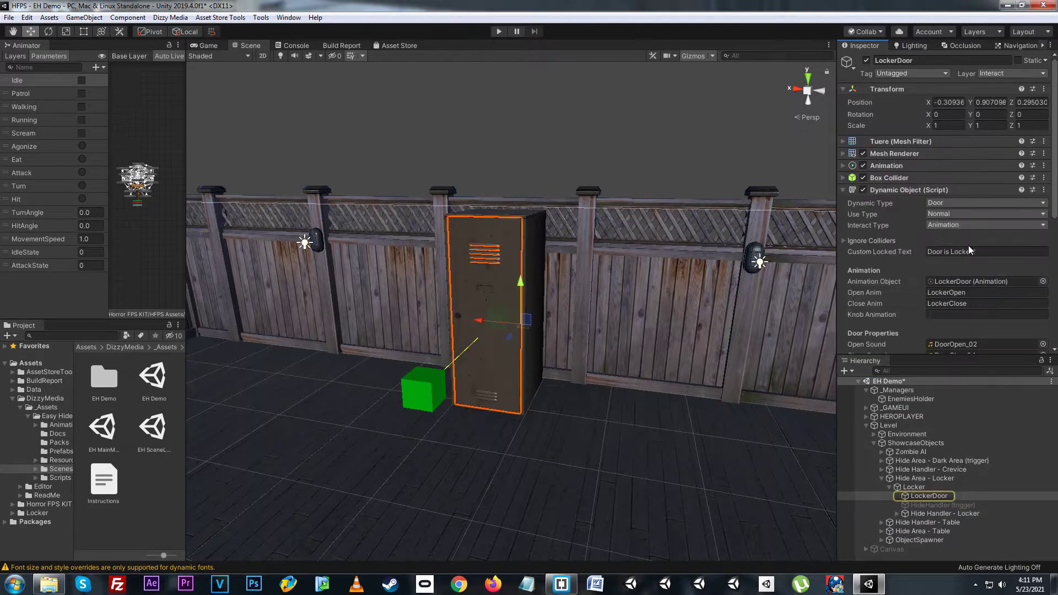
{"action": "scroll", "coordinate": [946, 270], "scroll_direction": "down", "scroll_amount": 8}
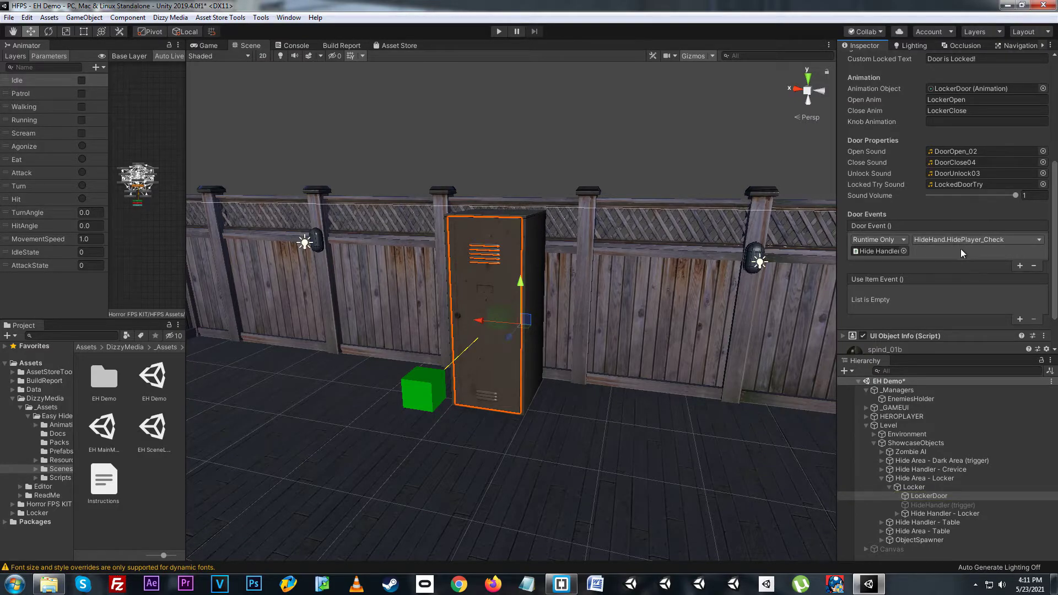
{"action": "left_click", "coordinate": [960, 513]}
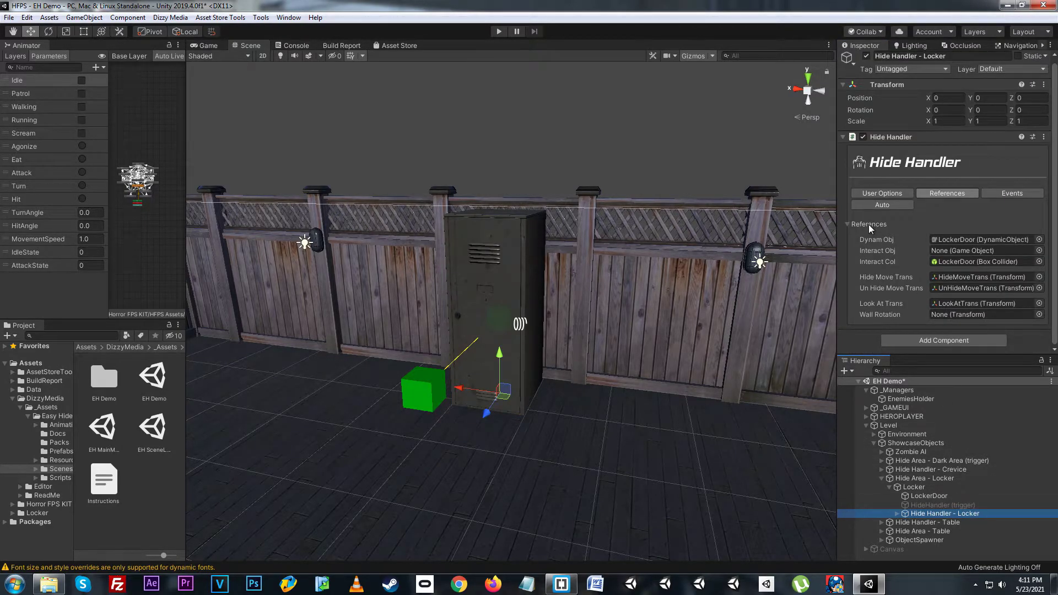
Keep the locker handler's Dynam Obj Settings on Reference in its User Options.
{"action": "left_click", "coordinate": [891, 194]}
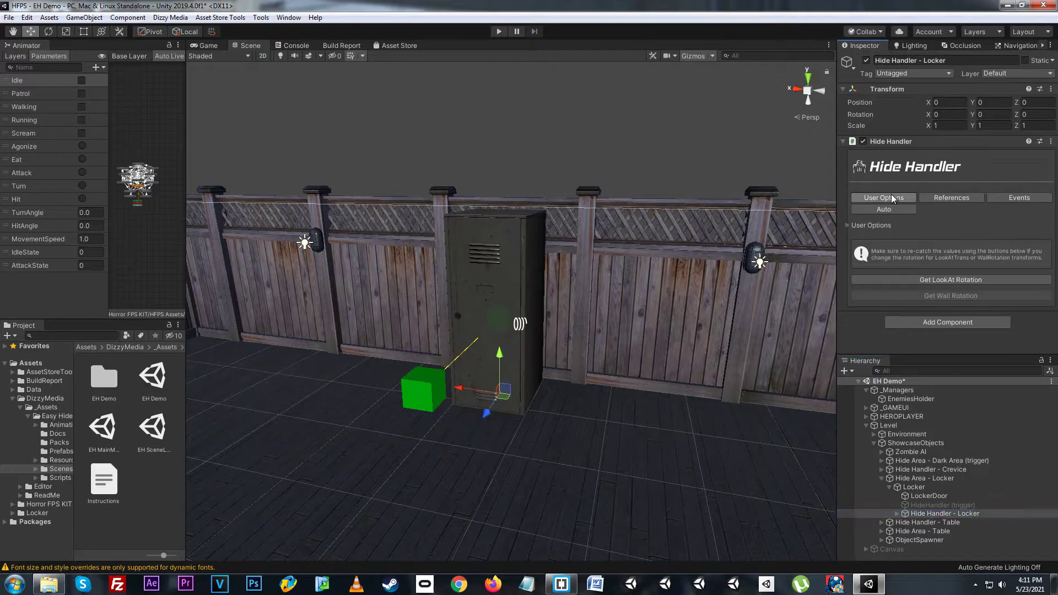
{"action": "scroll", "coordinate": [959, 221], "scroll_direction": "down", "scroll_amount": 2}
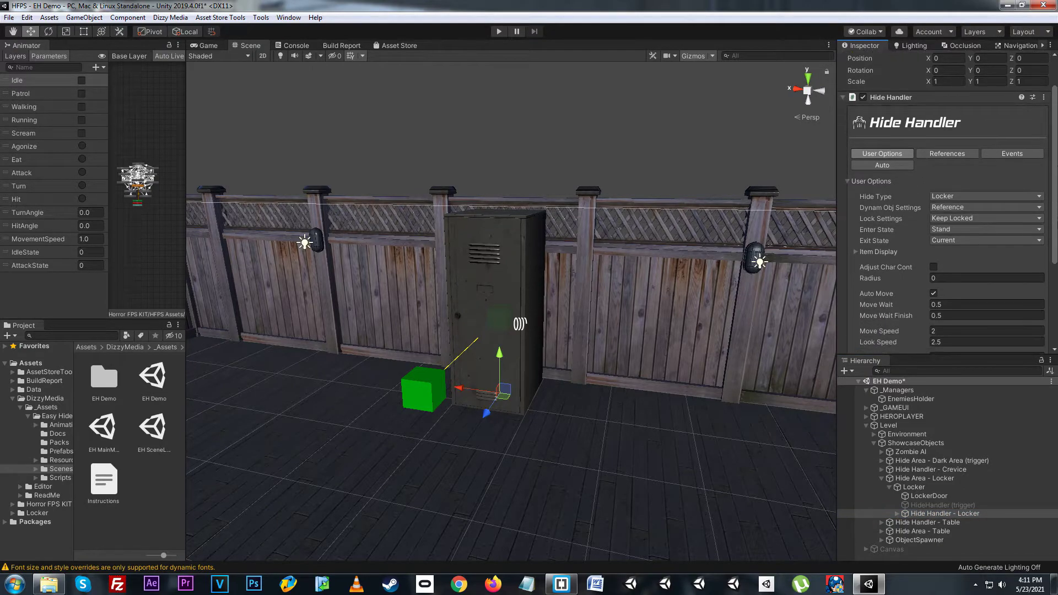
{"action": "left_click", "coordinate": [959, 210]}
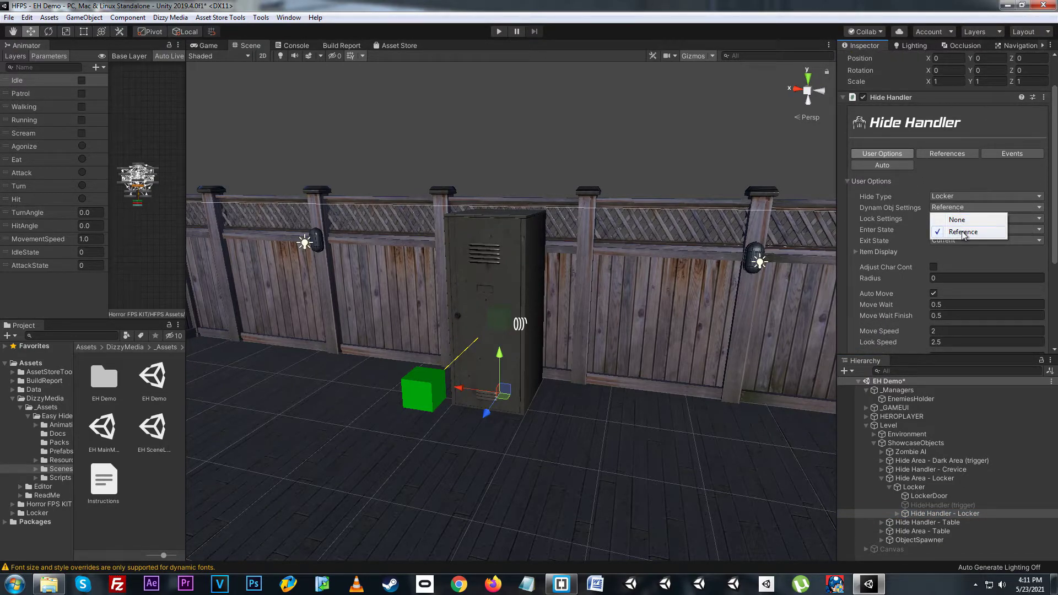
{"action": "left_click", "coordinate": [962, 232]}
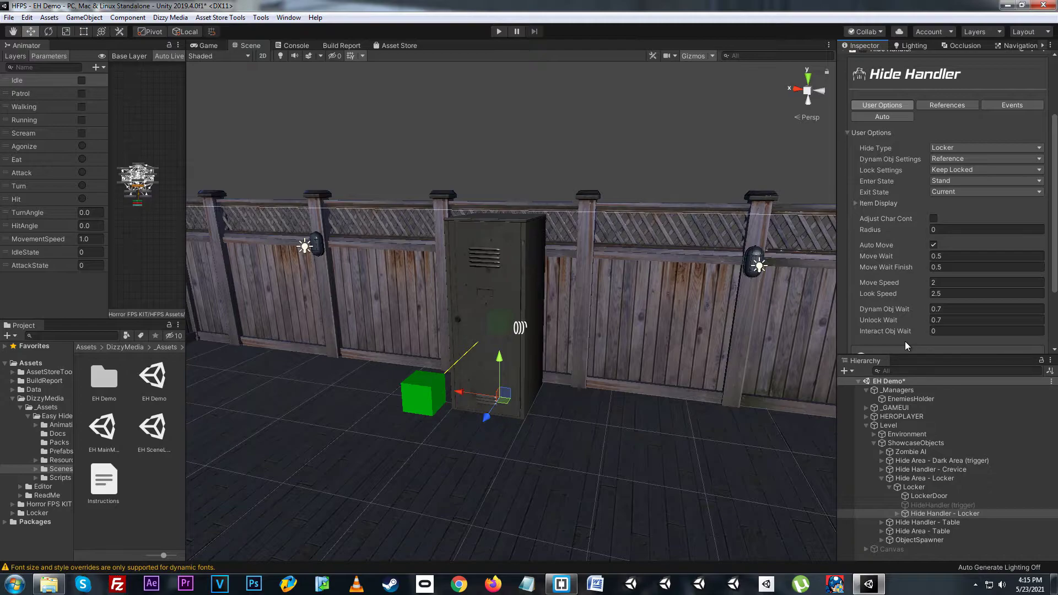
{"action": "left_click", "coordinate": [950, 105]}
Locate the locker's HideMoveTrans, UnHideMoveTrans and LookAtTrans points in the scene.
{"action": "left_click", "coordinate": [966, 278]}
{"action": "left_click", "coordinate": [964, 289]}
{"action": "left_click", "coordinate": [960, 303]}
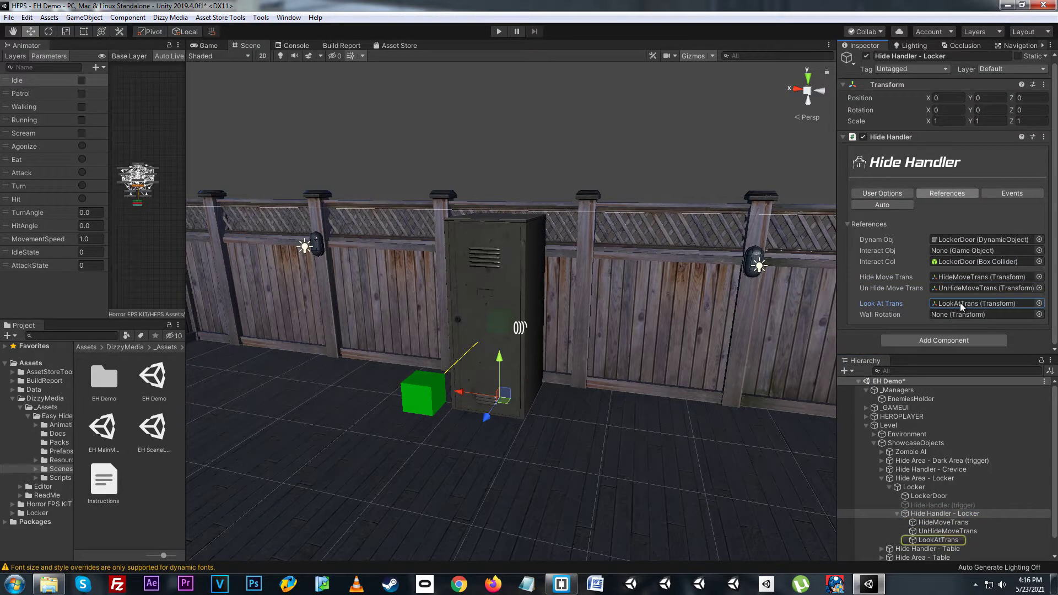
{"action": "right_click_drag", "start_coordinate": [580, 359], "coordinate": [590, 341]}
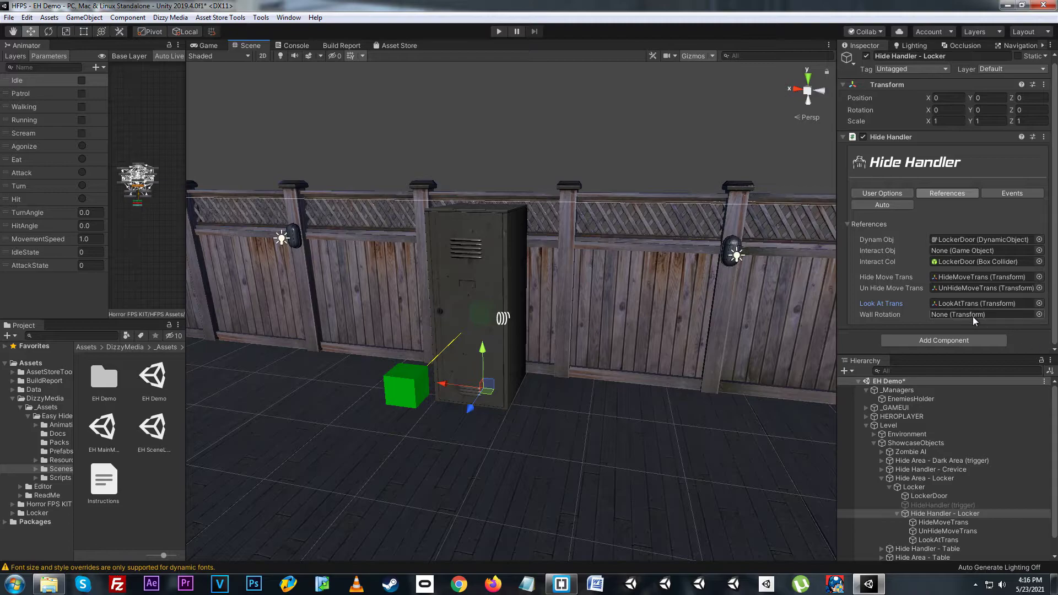
{"action": "left_click", "coordinate": [969, 277]}
{"action": "left_click", "coordinate": [968, 288]}
{"action": "left_click", "coordinate": [963, 302]}
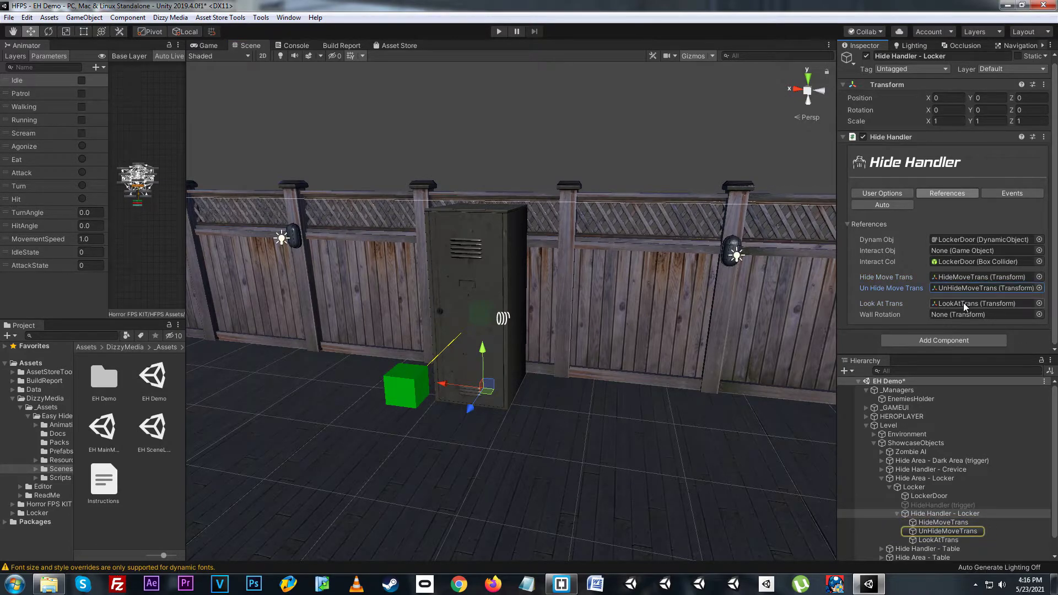
{"action": "left_click", "coordinate": [944, 523]}
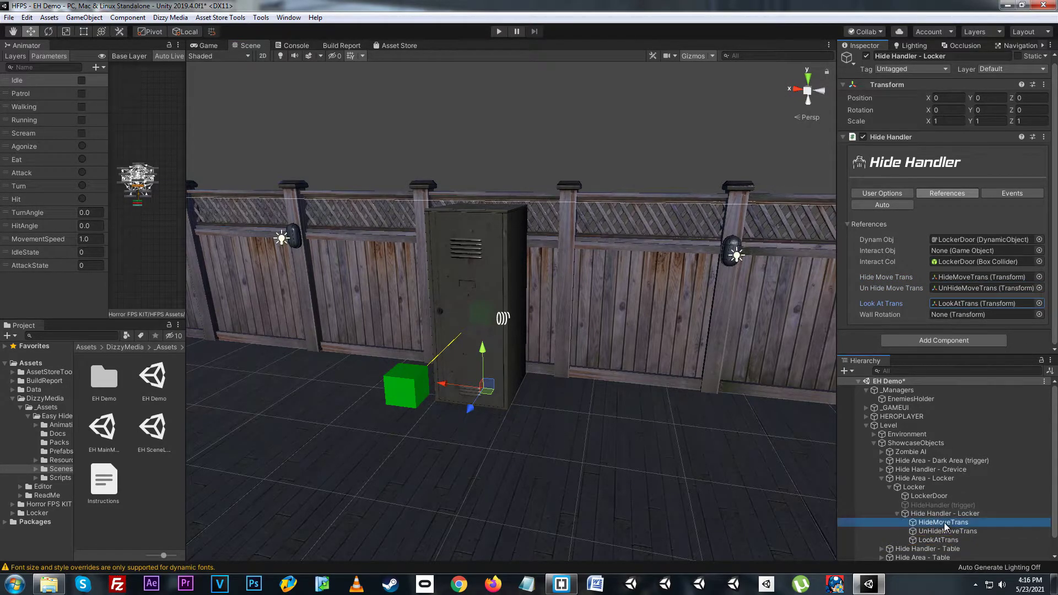
{"action": "left_click", "coordinate": [941, 540]}
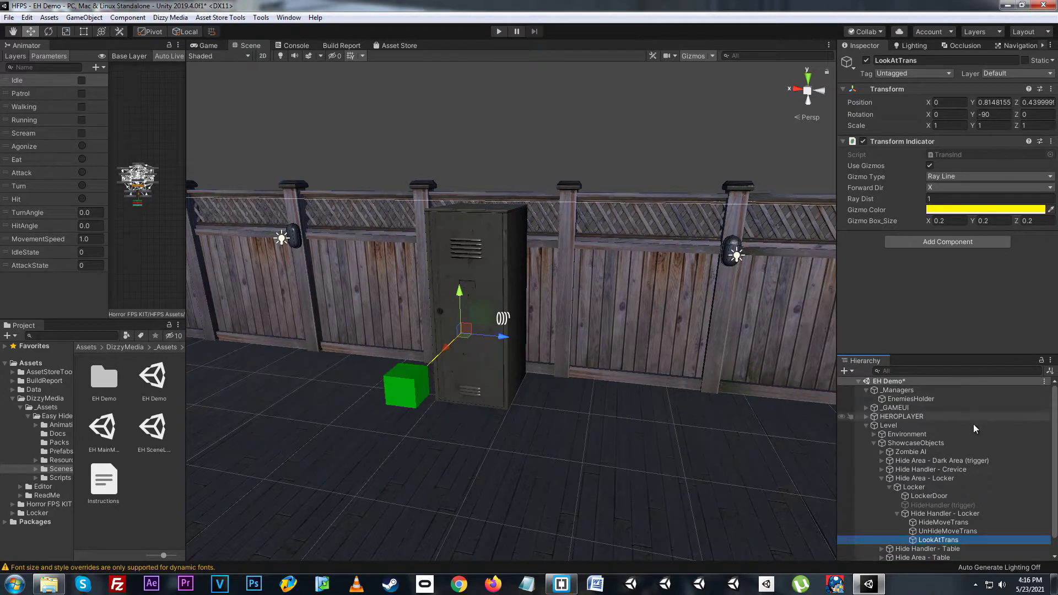
Check Hide Handler - Locker's Auto and User Options, then re-catch its look-at rotation.
{"action": "left_click", "coordinate": [943, 514]}
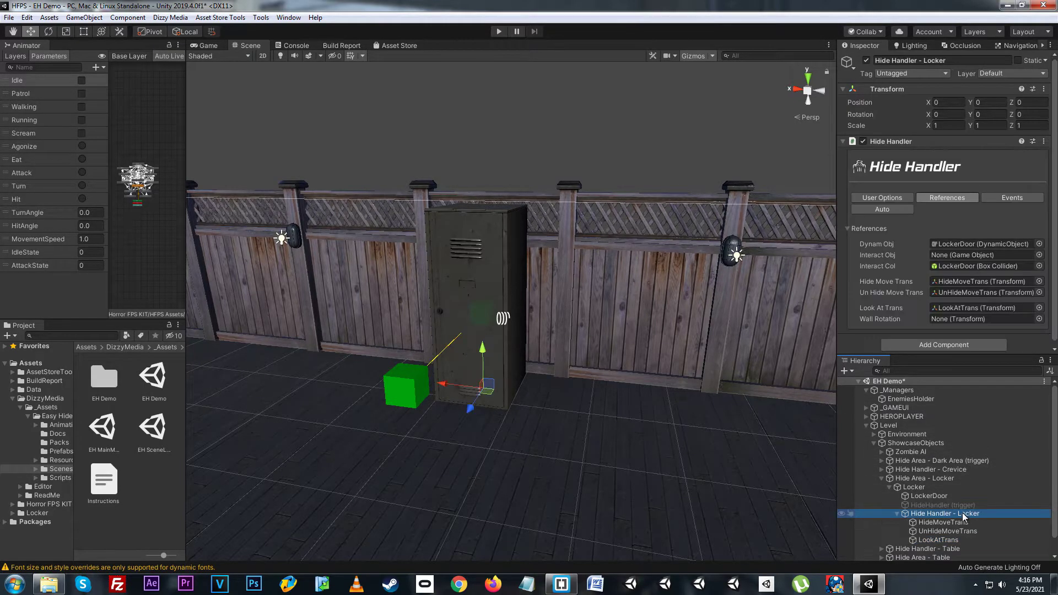
{"action": "left_click", "coordinate": [882, 209]}
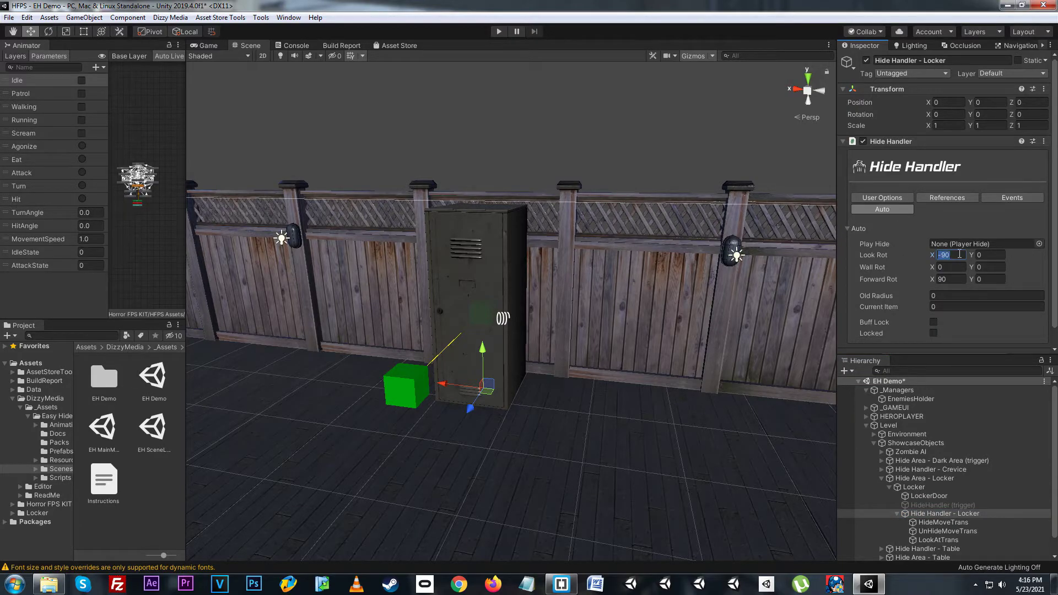
{"action": "left_click", "coordinate": [901, 198]}
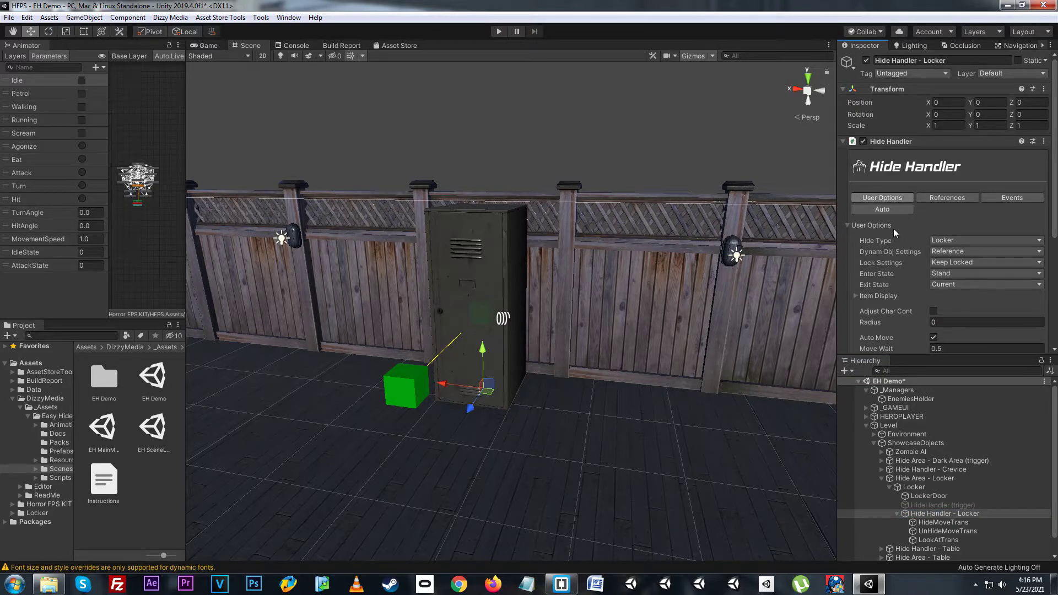
{"action": "left_click", "coordinate": [852, 226]}
{"action": "left_click", "coordinate": [944, 279]}
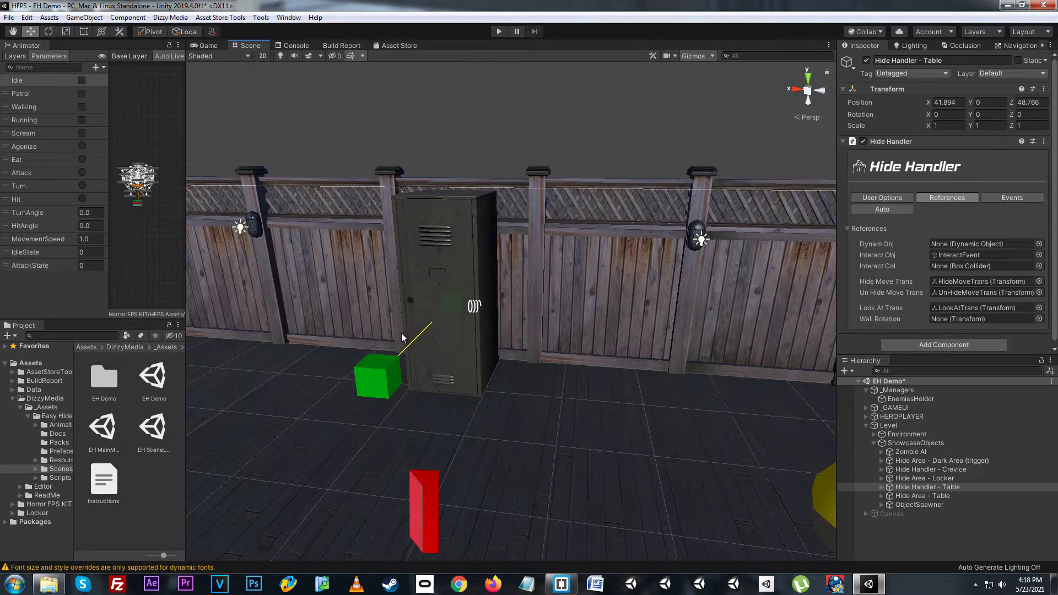
Frame the table and review its hider's Ground hide type with Prone entry and Stand exit.
{"action": "key", "text": "f"}
{"action": "left_click_drag", "start_coordinate": [401, 333], "coordinate": [608, 338], "text": "alt"}
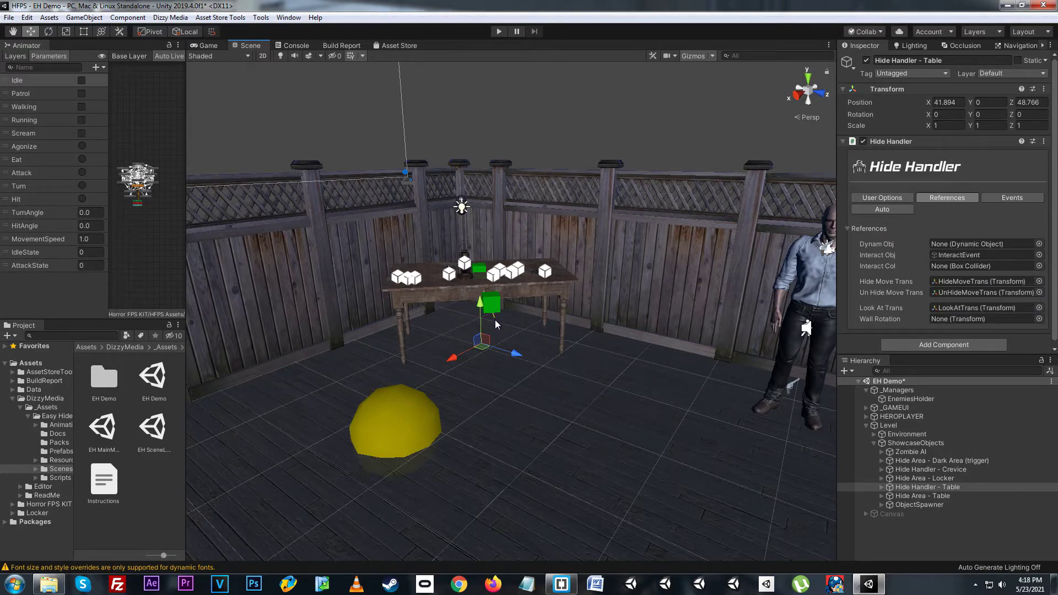
{"action": "left_click", "coordinate": [876, 198]}
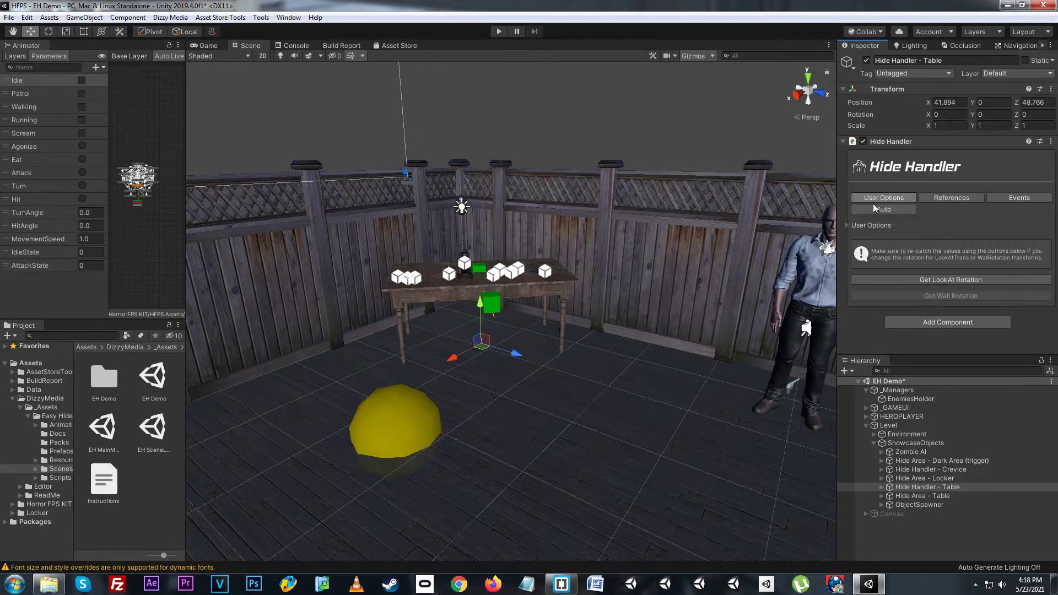
{"action": "scroll", "coordinate": [909, 182], "scroll_direction": "down", "scroll_amount": 3}
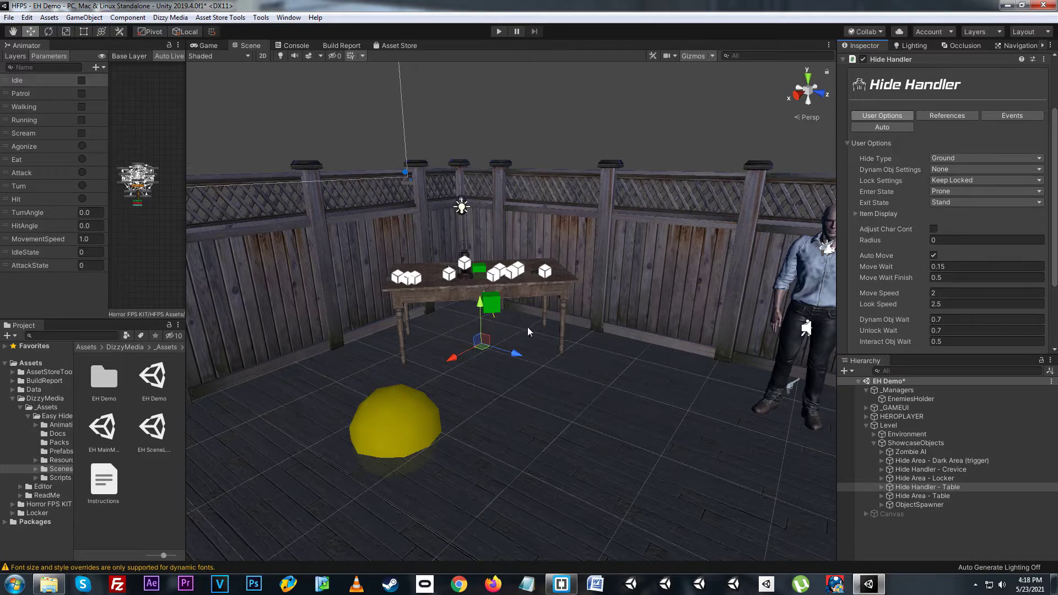
Check the table hider's Item Display settings and its references.
{"action": "left_click", "coordinate": [856, 215]}
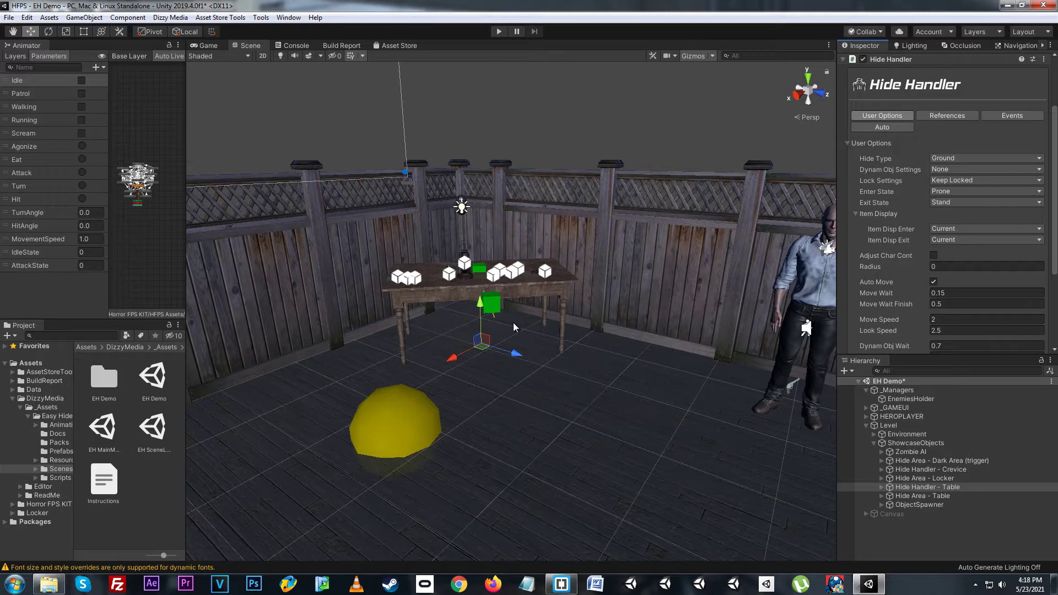
{"action": "left_click", "coordinate": [856, 213]}
{"action": "scroll", "coordinate": [924, 197], "scroll_direction": "down", "scroll_amount": 2}
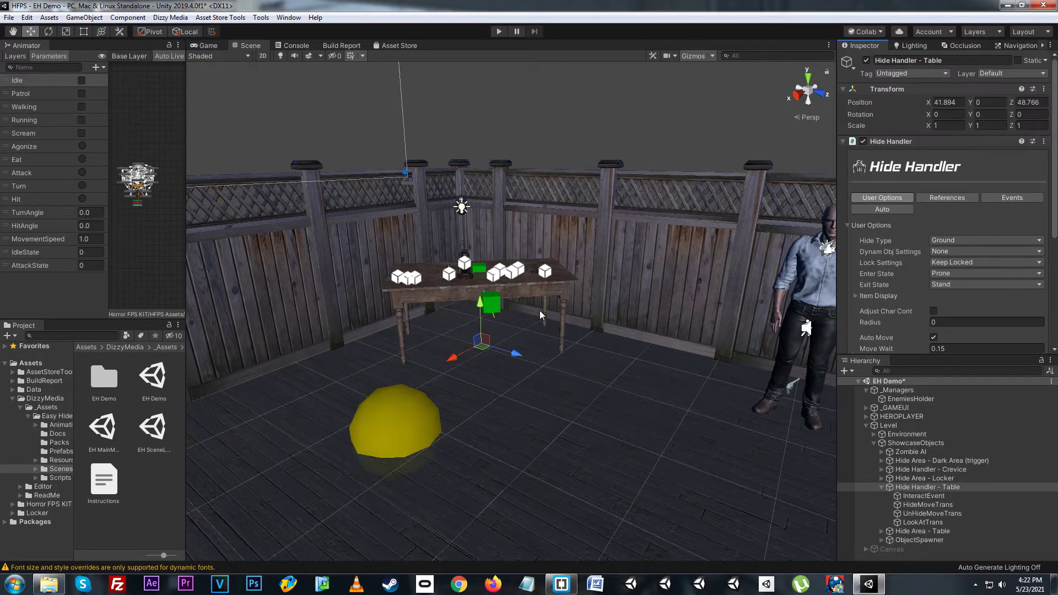
{"action": "left_click", "coordinate": [963, 198]}
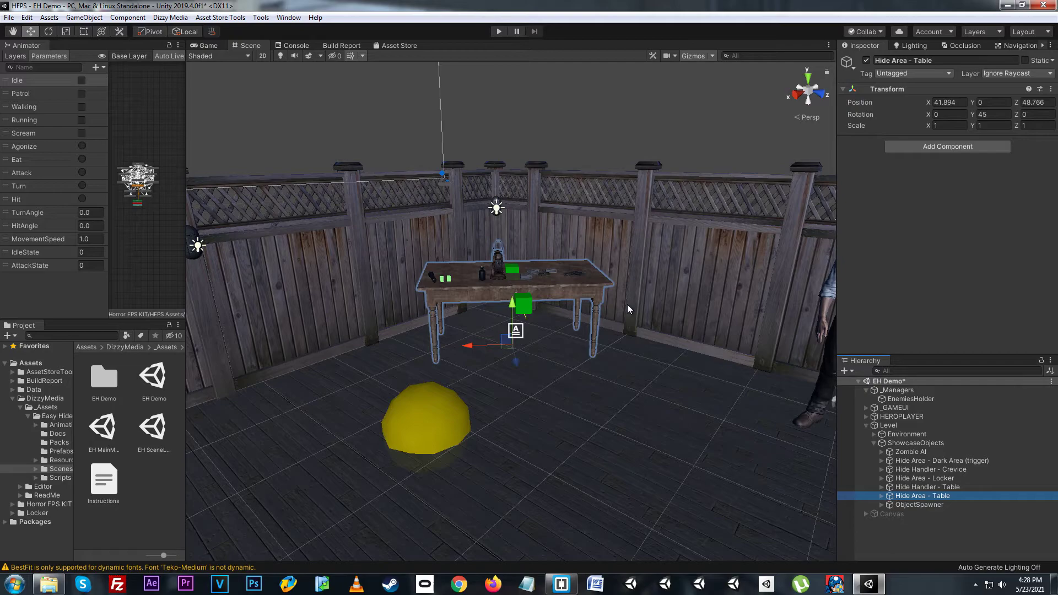
Deselect the table hide area and start Play mode in a maximized Game view.
{"action": "left_click", "coordinate": [921, 532]}
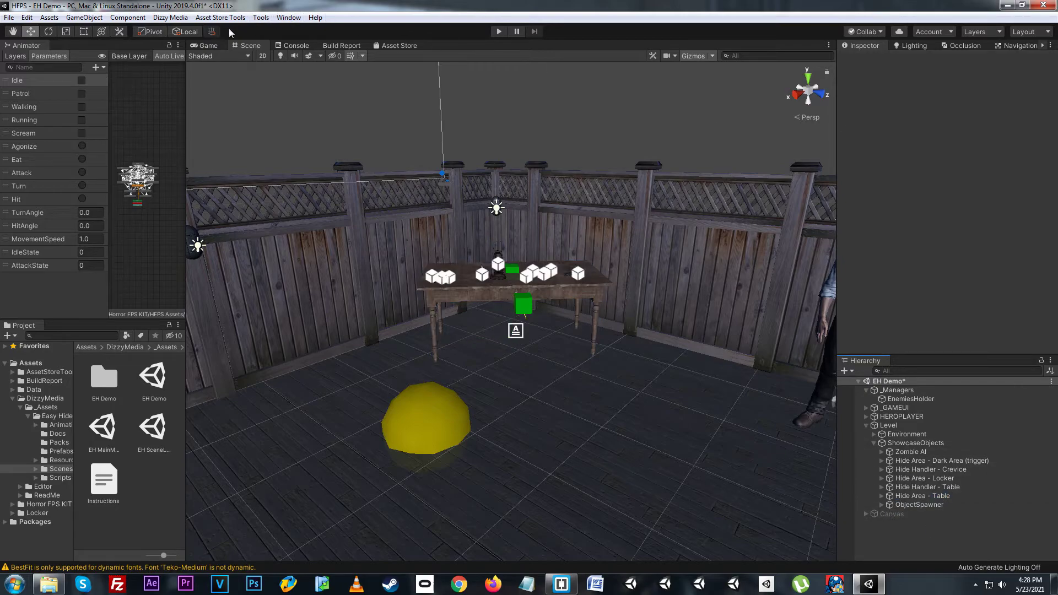
{"action": "left_click", "coordinate": [208, 46]}
{"action": "left_click", "coordinate": [500, 31]}
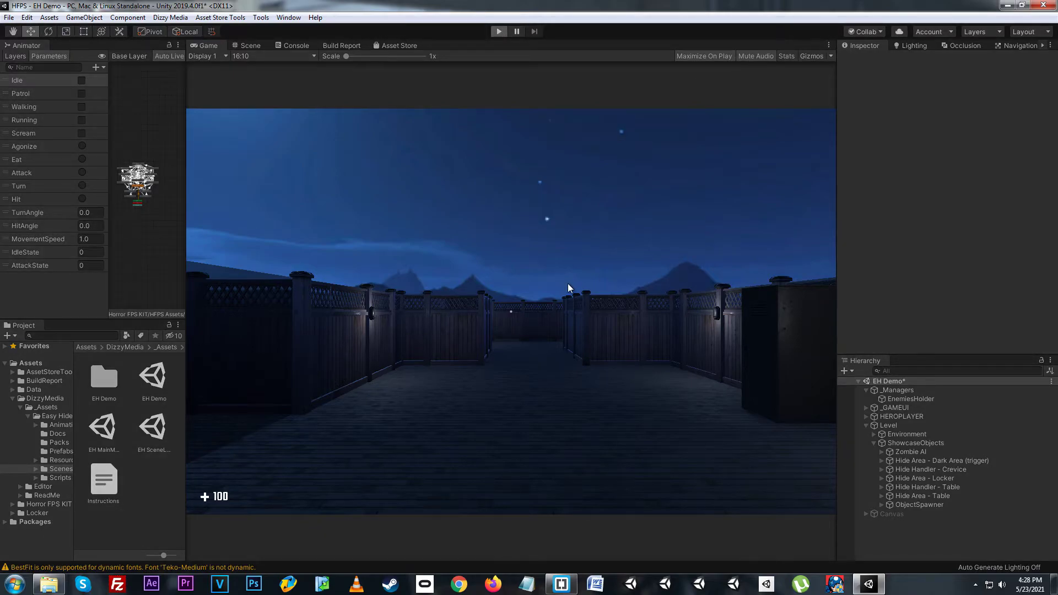
{"action": "key", "text": "ctrl+p"}
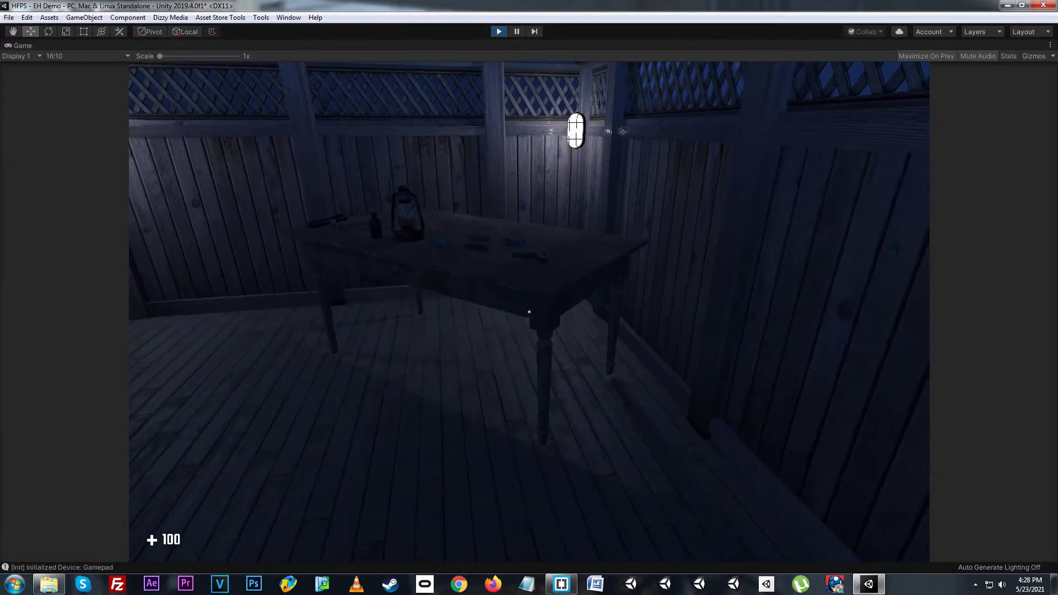
Pick up the Glock18, hide in and leave the locker, then walk to the fence gap.
{"action": "key", "text": "e"}
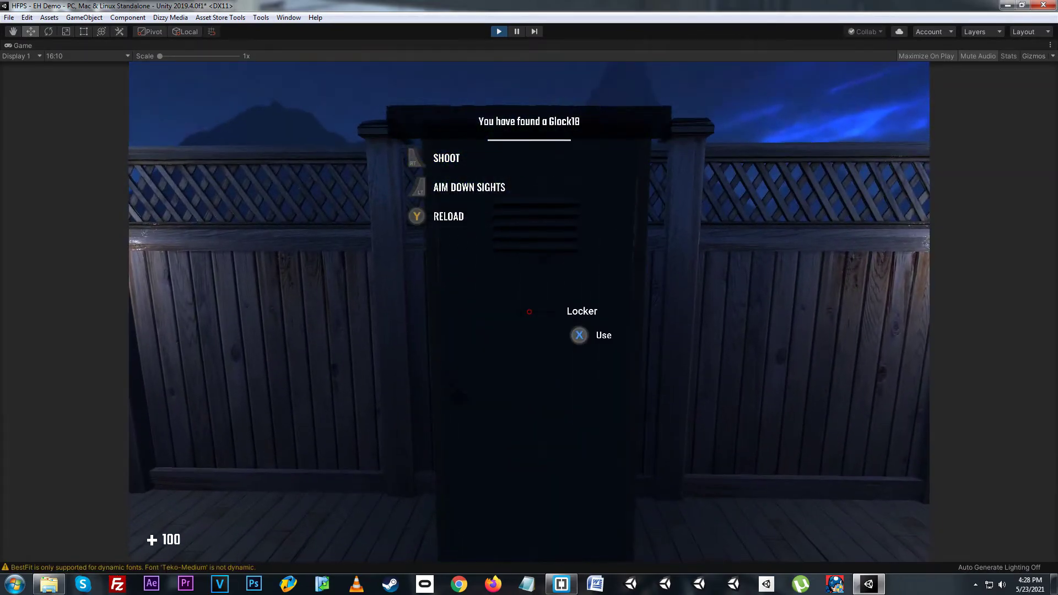
{"action": "key", "text": "e"}
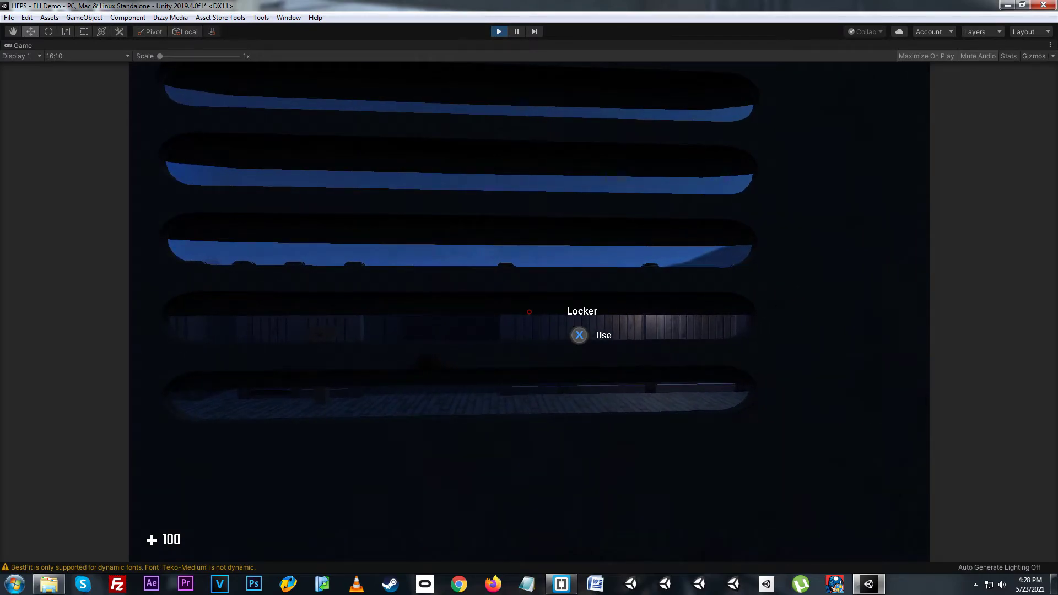
{"action": "key", "text": "e"}
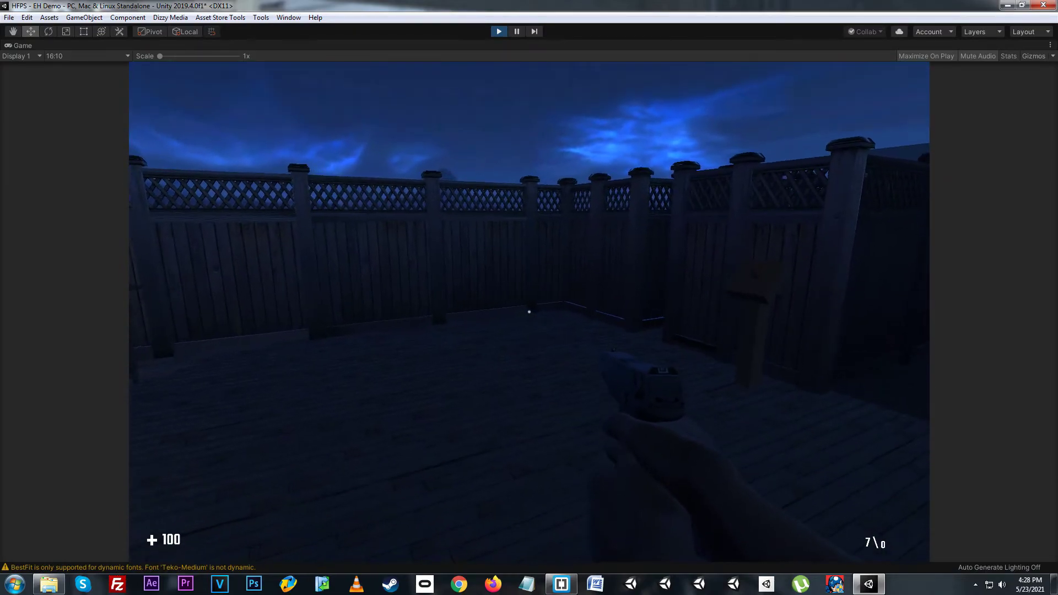
{"action": "key", "text": "w"}
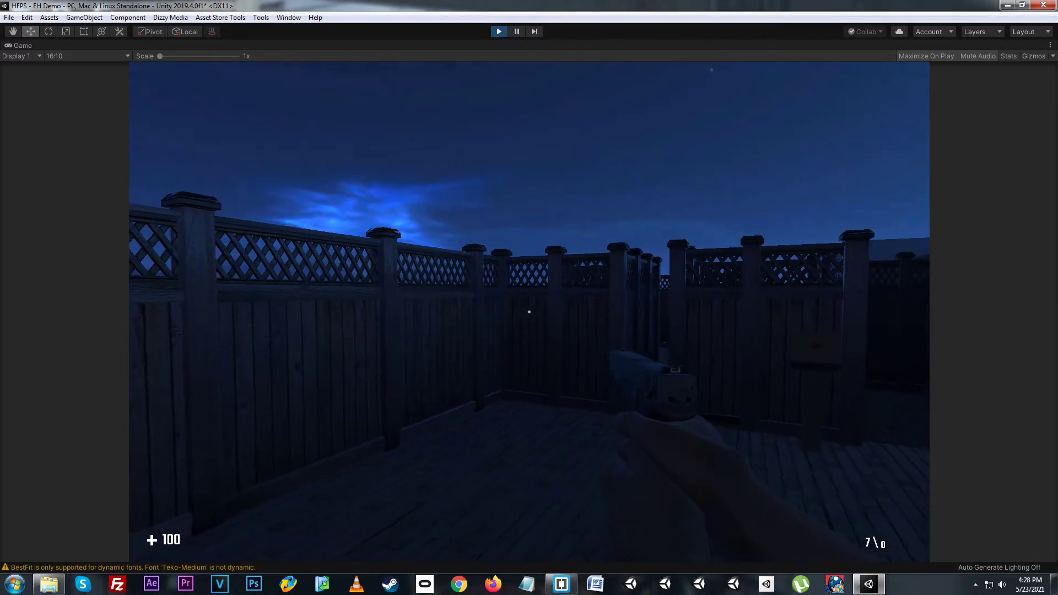
{"action": "key", "text": "w"}
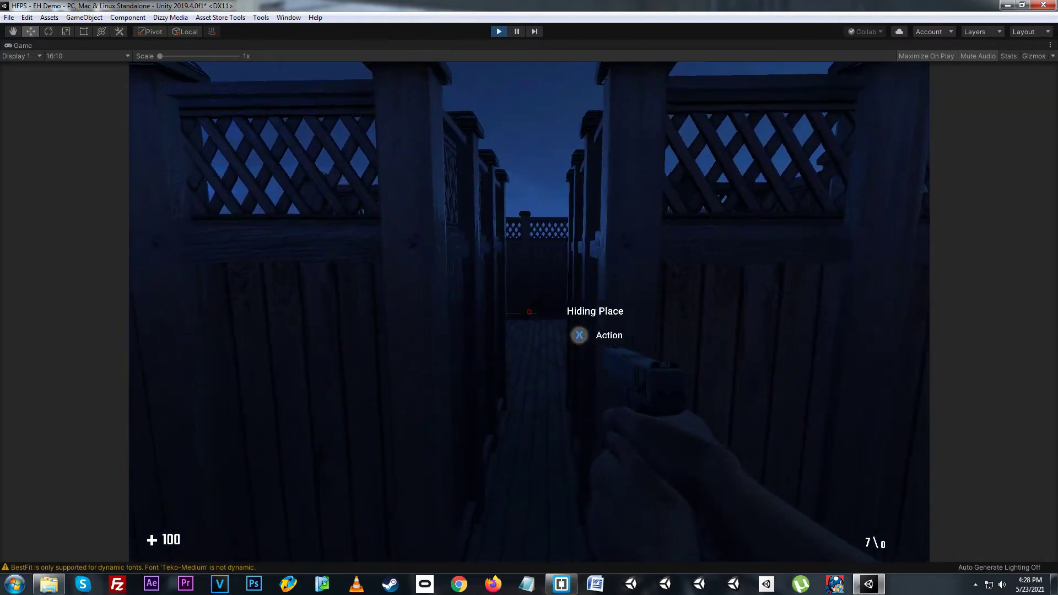
Hide in the fence-gap crevice, back out, and fire a pistol shot.
{"action": "key", "text": "e"}
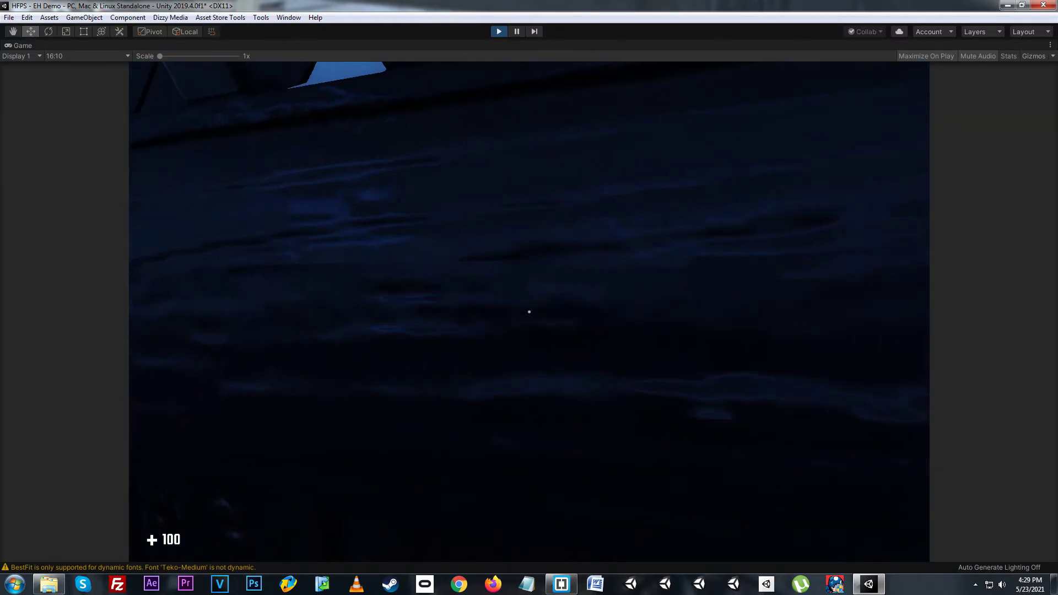
{"action": "key", "text": "e"}
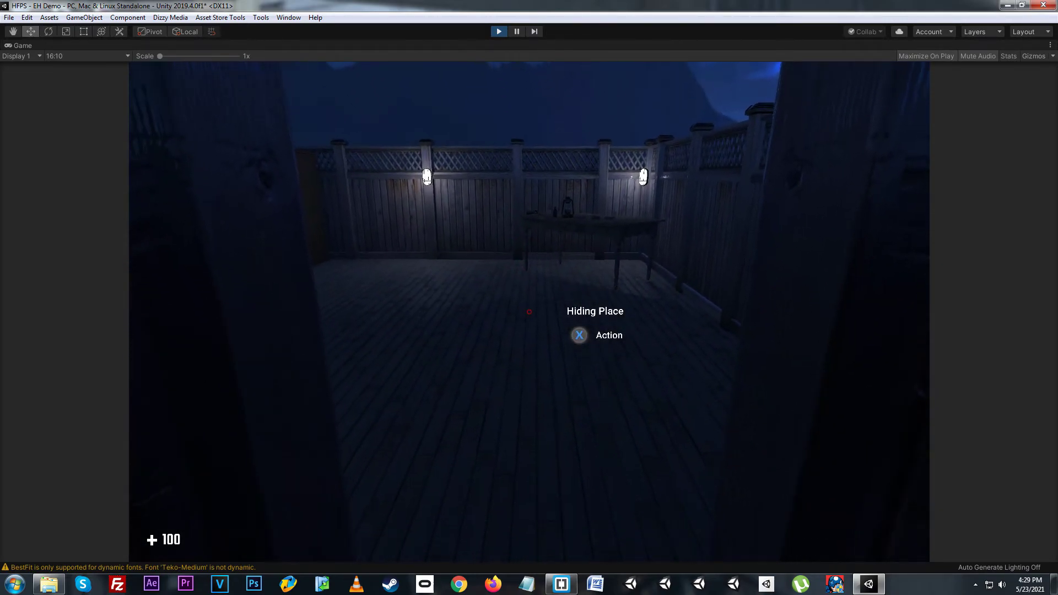
{"action": "key", "text": "e"}
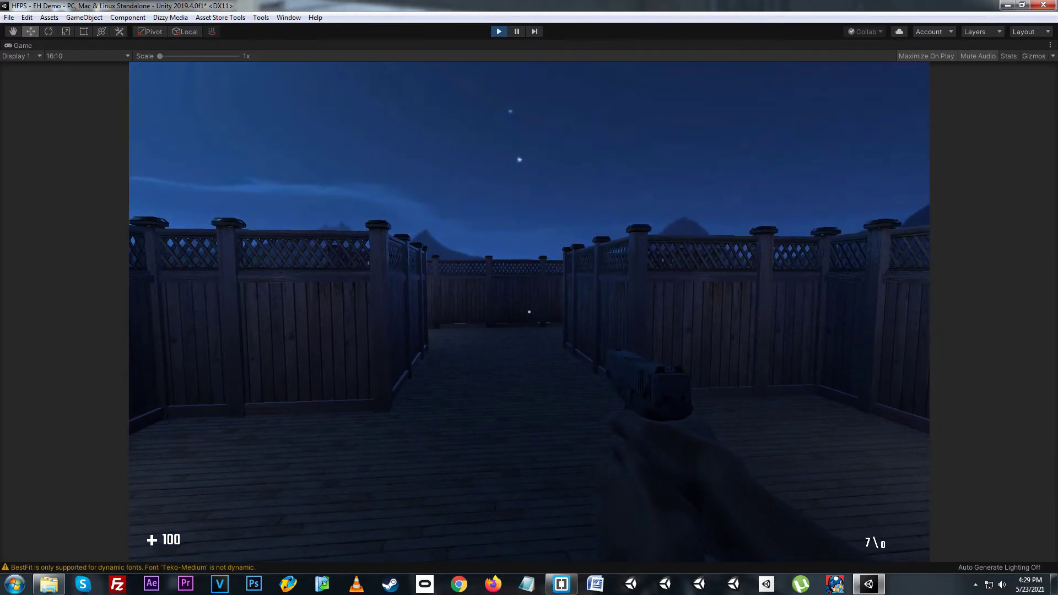
{"action": "left_click", "coordinate": [529, 312]}
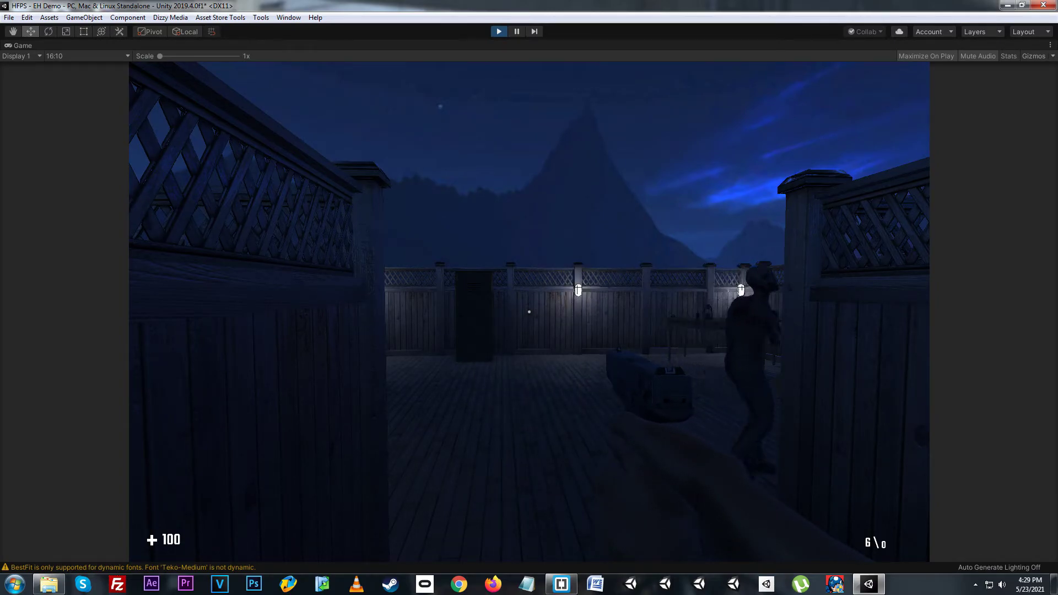
Walk back through the gate to the locker, firing another shot, and hide inside it.
{"action": "key", "text": "w"}
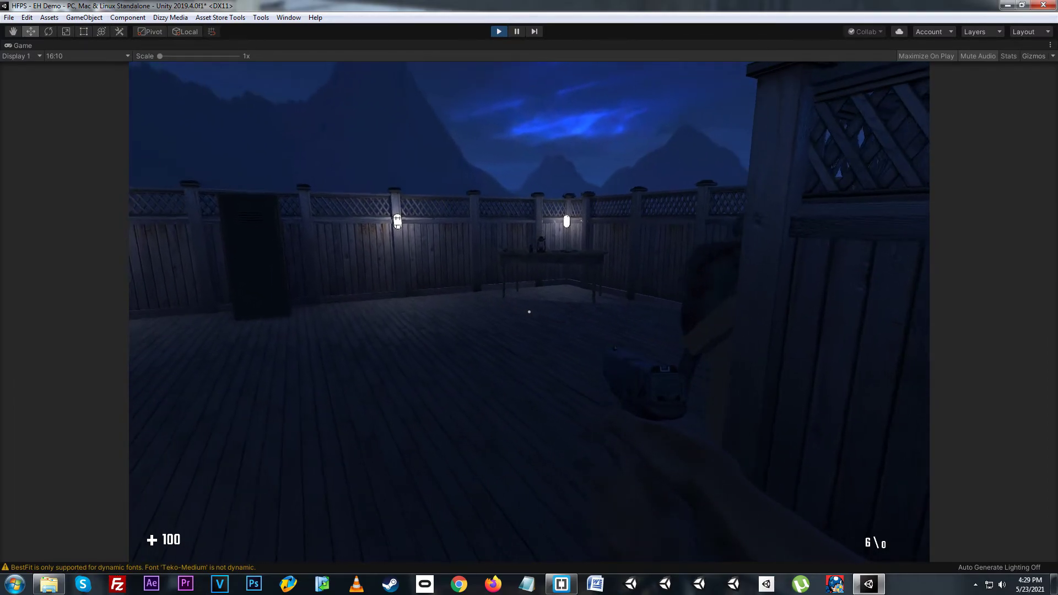
{"action": "key", "text": "w"}
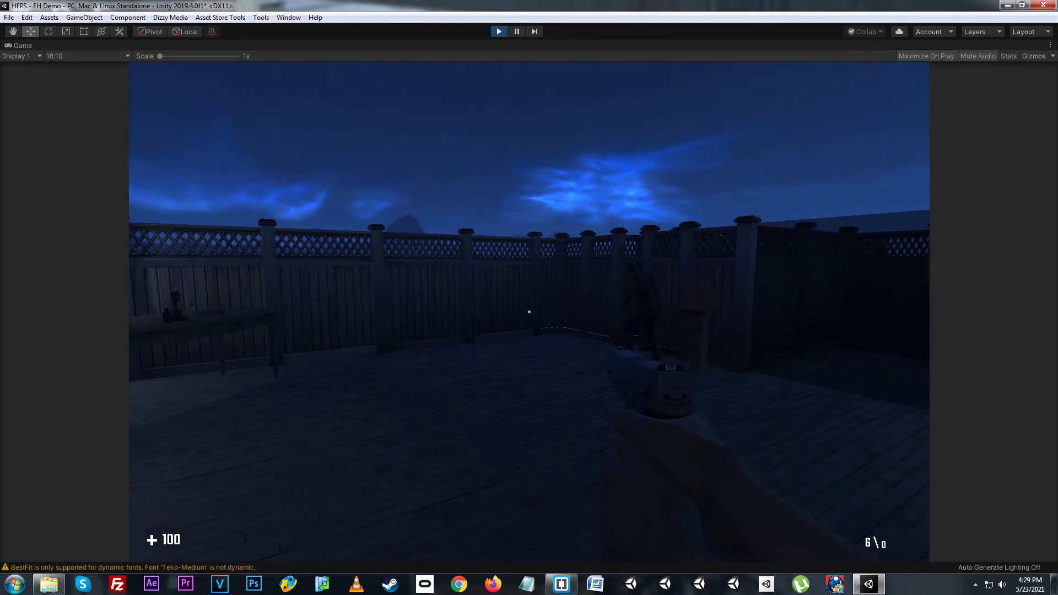
{"action": "left_click", "coordinate": [529, 312]}
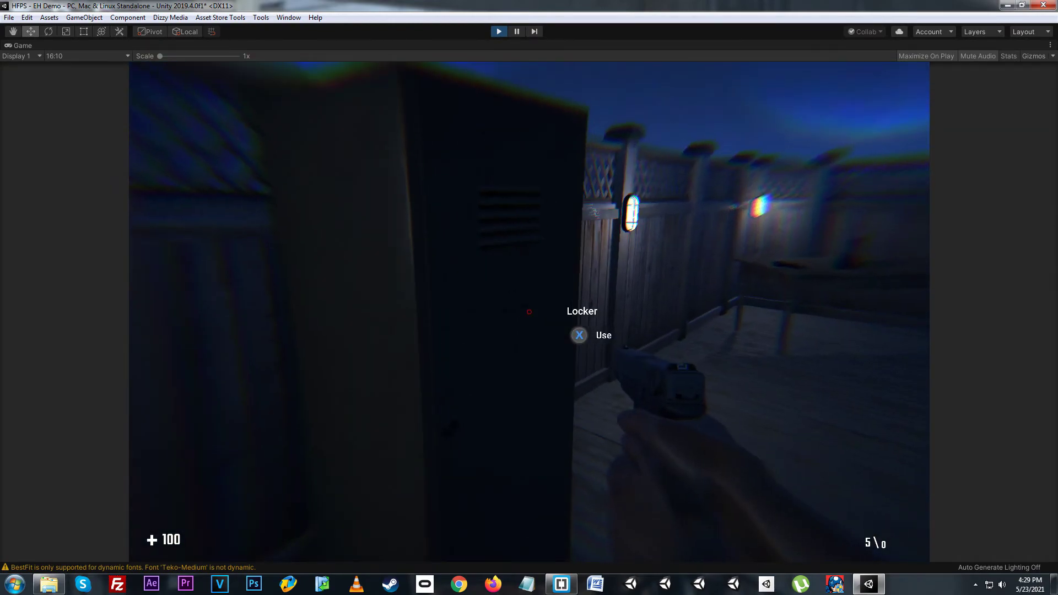
{"action": "key", "text": "e"}
{"action": "key", "text": "e"}
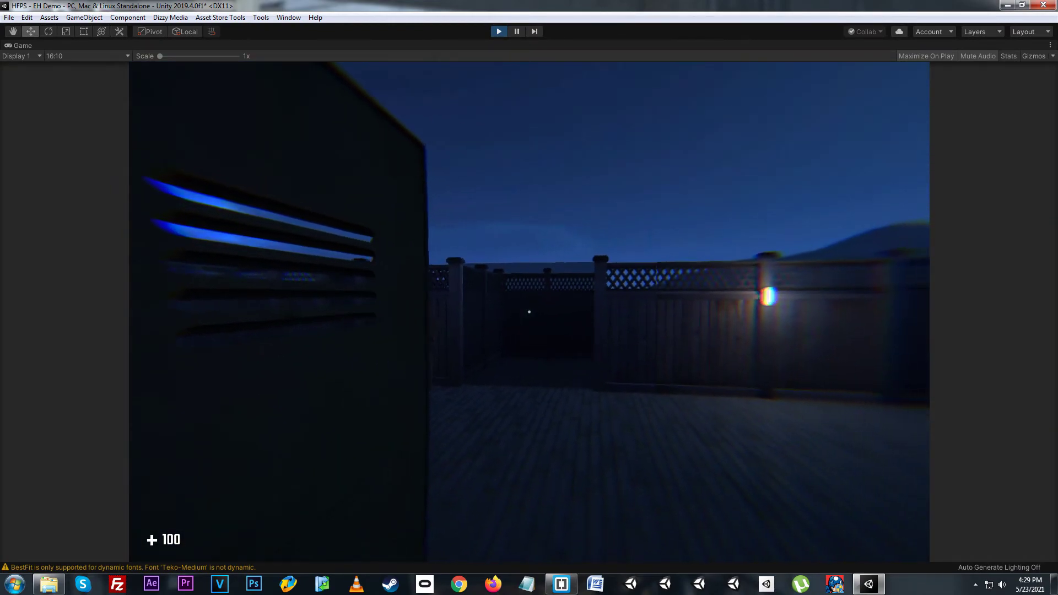